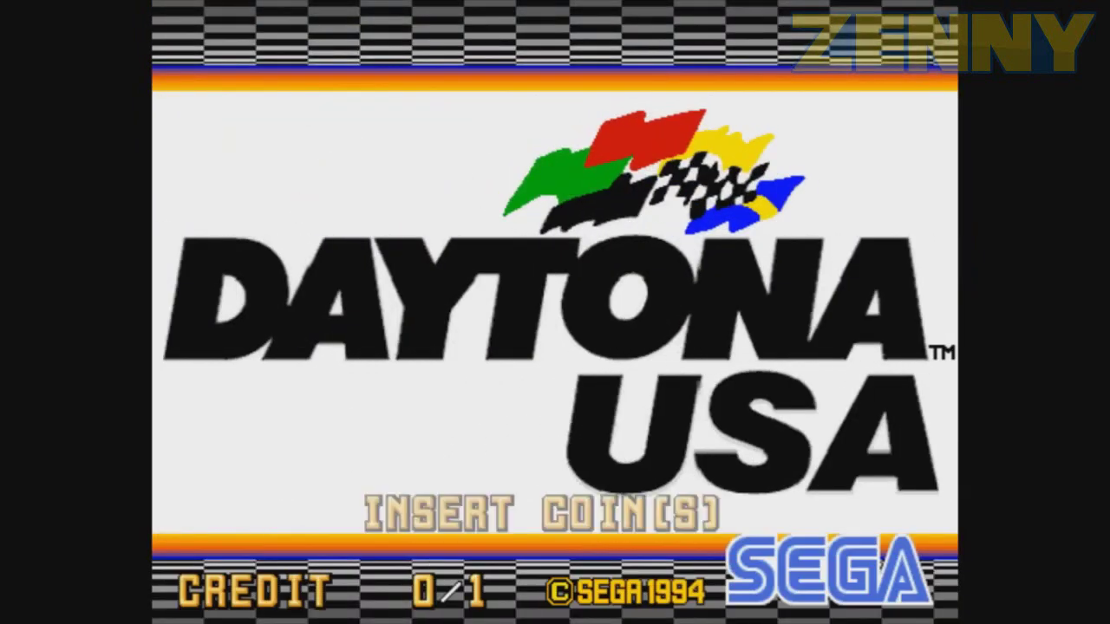
{"action": "key", "text": "1"}
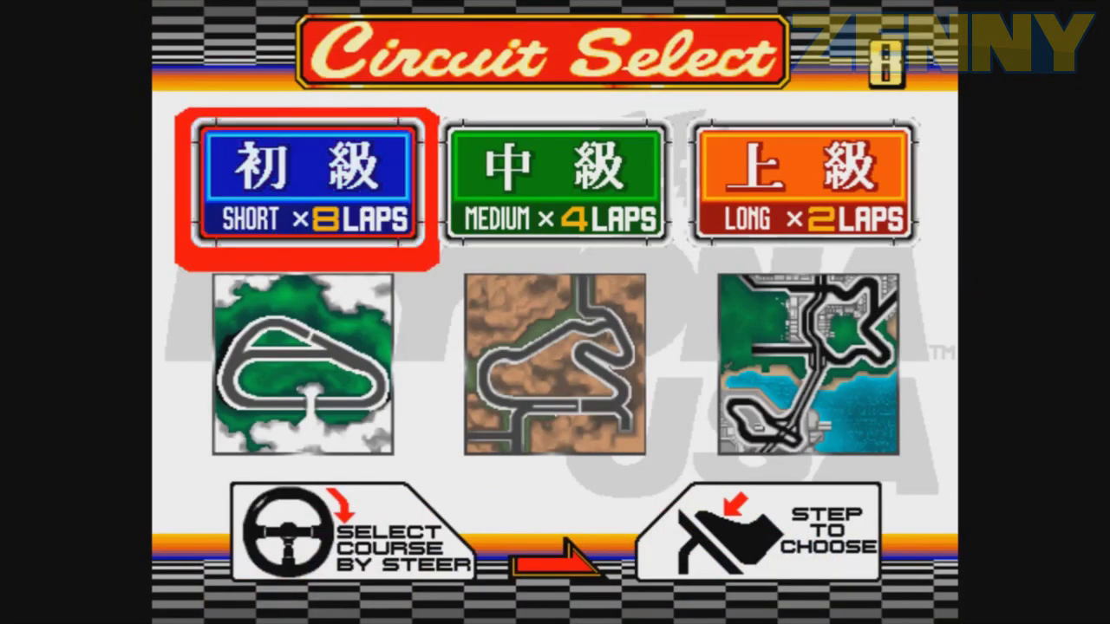
{"action": "key", "text": "Right"}
{"action": "key", "text": "Left"}
{"action": "key", "text": "Right"}
{"action": "key", "text": "Left"}
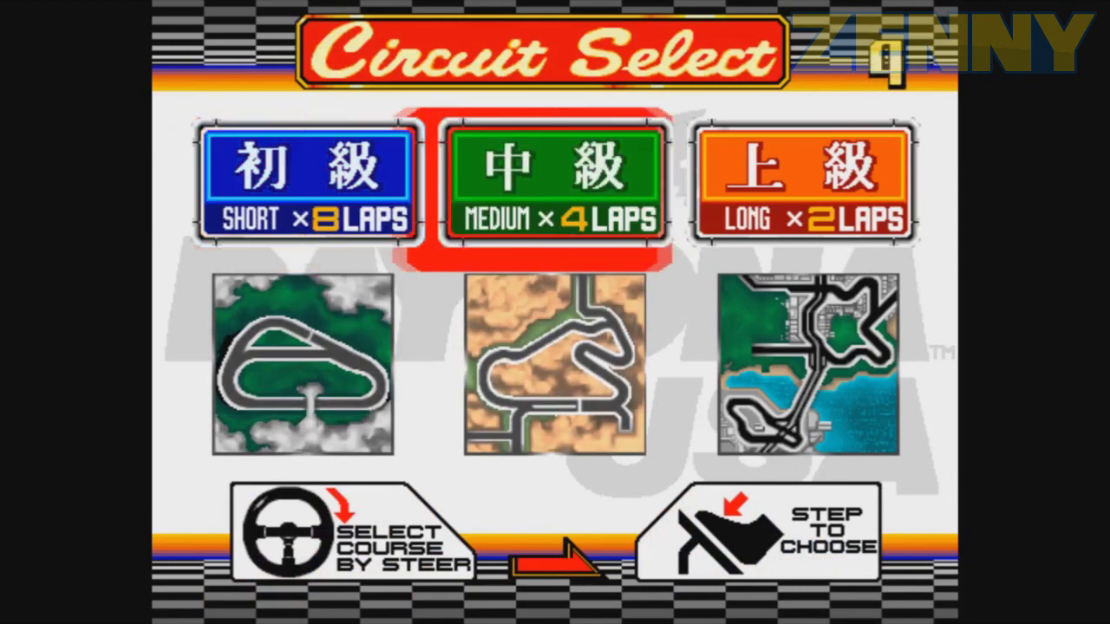
{"action": "key", "text": "Right"}
{"action": "key", "text": "Left"}
{"action": "key", "text": "Right"}
{"action": "key", "text": "Right"}
{"action": "key", "text": "Return"}
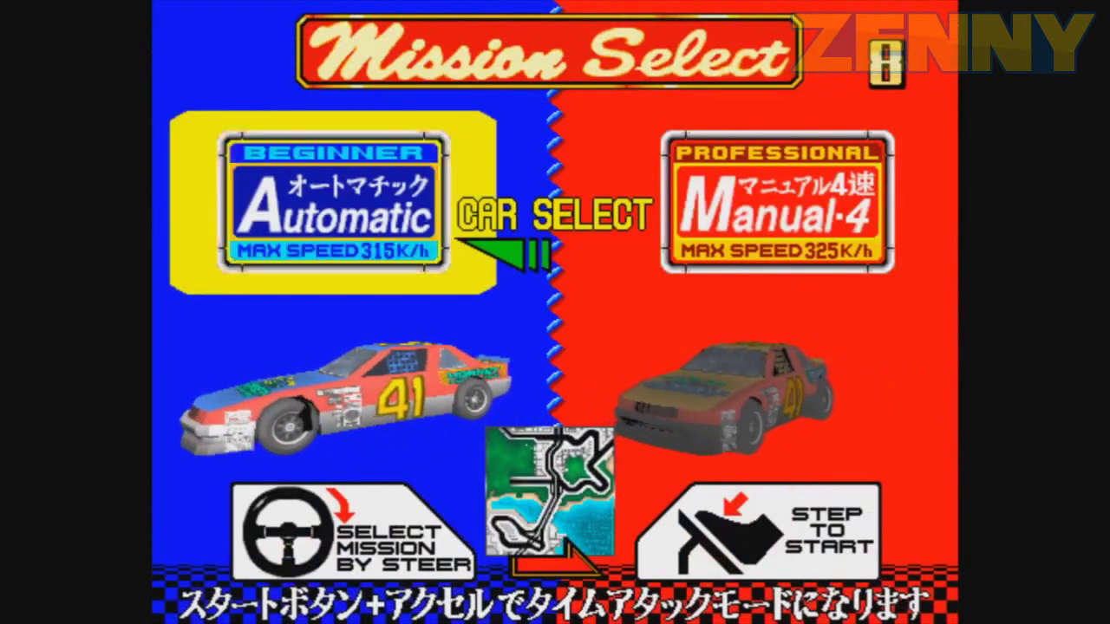
{"action": "key", "text": "Return"}
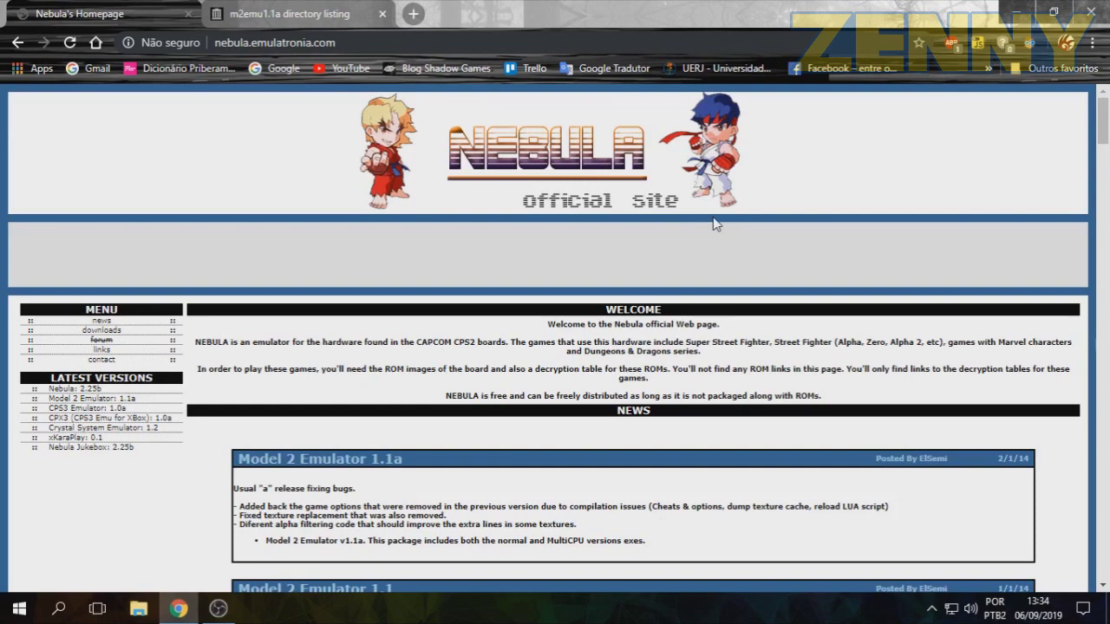
Step: Download the Model 2 Emulator v1.1a package from the Nebula site and open m2emulator.zip, dismissing the licence notice
{"action": "scroll", "coordinate": [714, 224], "scroll_direction": "down", "scroll_amount": 2}
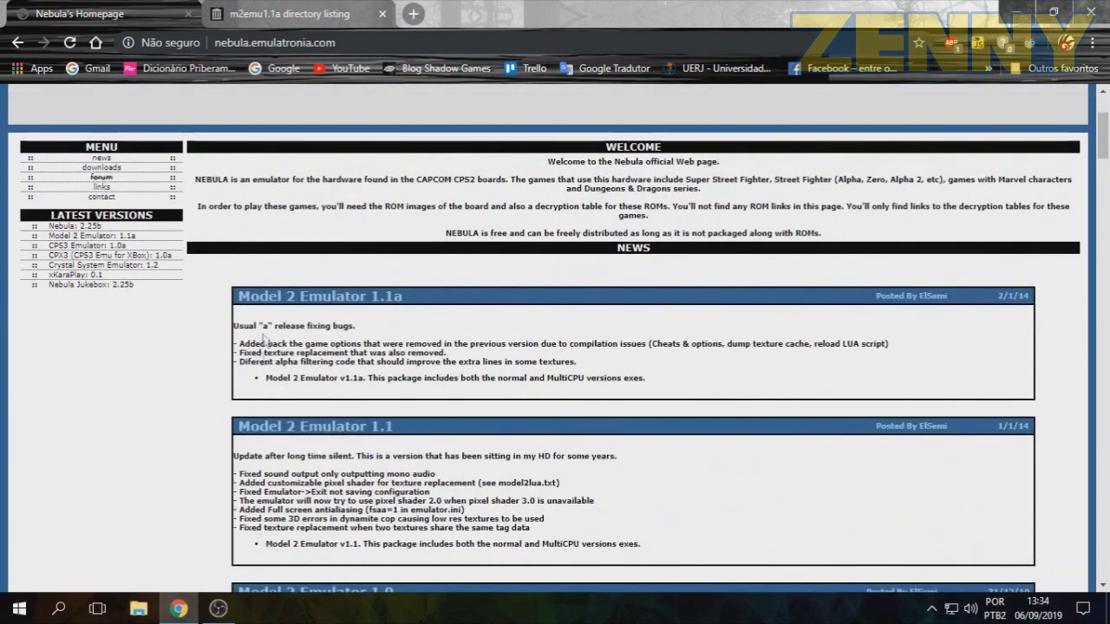
{"action": "left_click", "coordinate": [339, 381]}
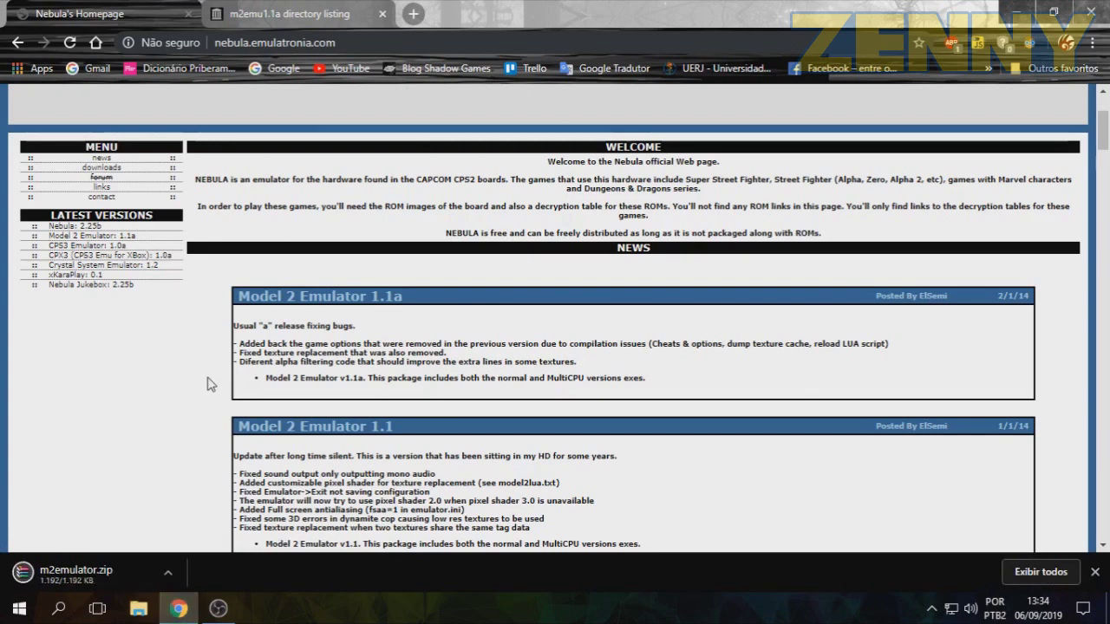
{"action": "left_click", "coordinate": [109, 578]}
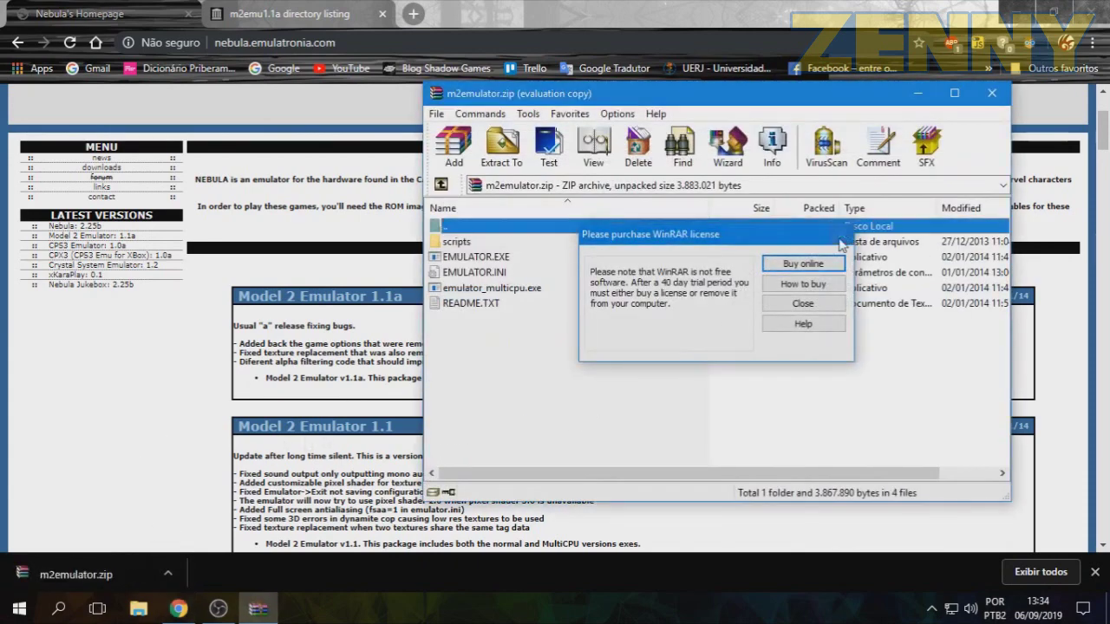
{"action": "left_click", "coordinate": [797, 309]}
Step: Create a folder named "Emulador de Model 2" in Documentos and open it
{"action": "left_click", "coordinate": [139, 609]}
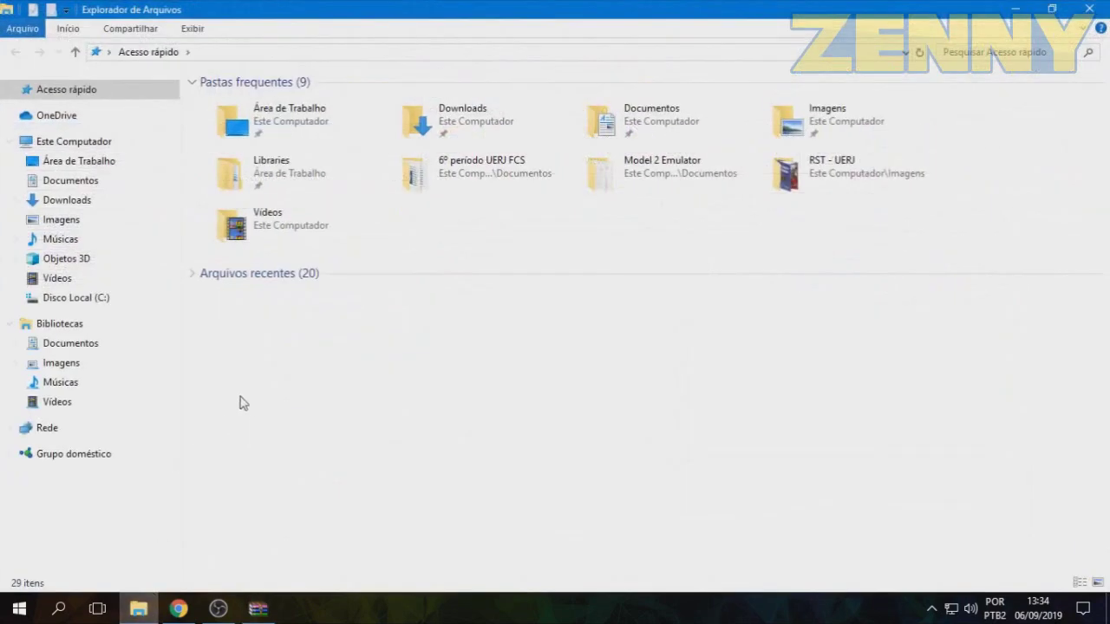
{"action": "left_click", "coordinate": [83, 183]}
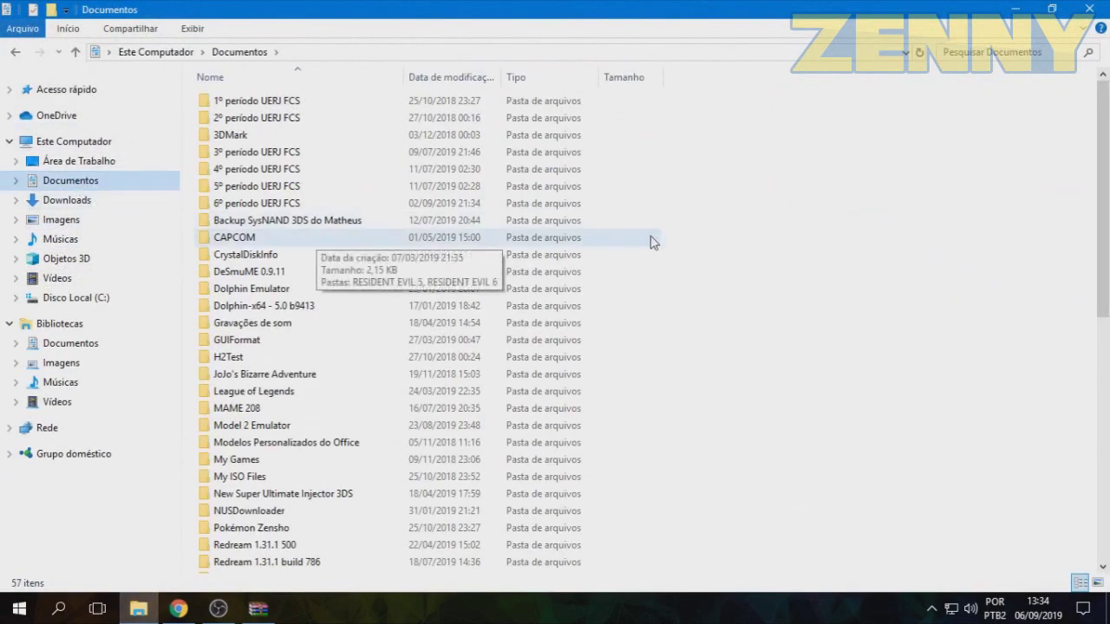
{"action": "right_click", "coordinate": [701, 240]}
{"action": "mouse_move", "coordinate": [798, 430]}
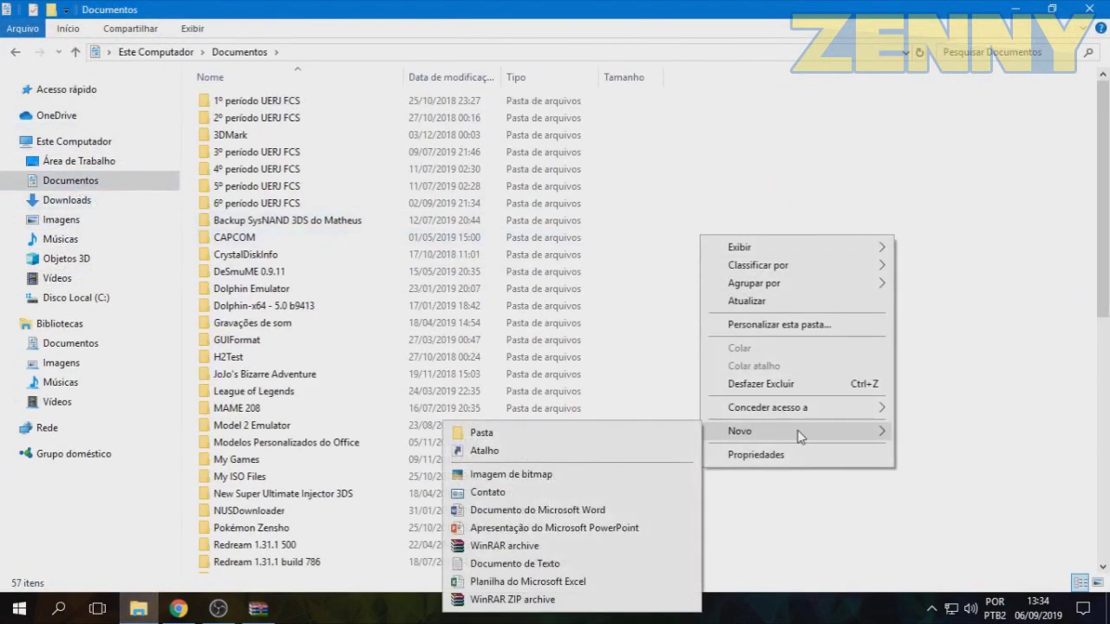
{"action": "left_click", "coordinate": [645, 435]}
{"action": "type", "text": "Emulador de Model 2"}
{"action": "key", "text": "Return"}
{"action": "key", "text": "Return"}
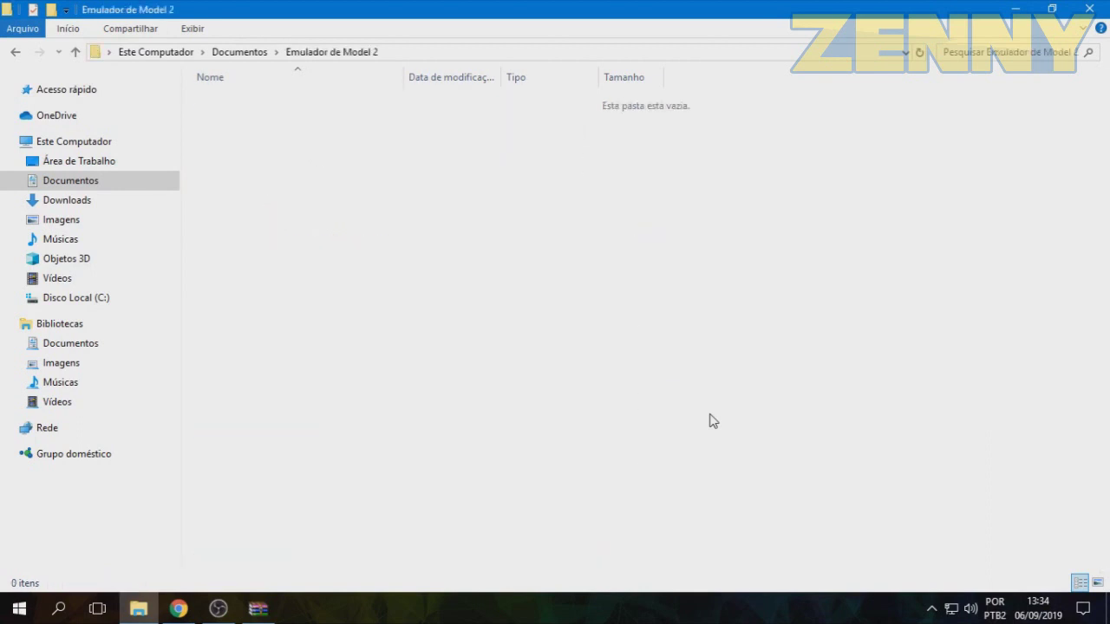
Step: Extract all contents of m2emulator.zip into the Emulador de Model 2 folder and close the archive
{"action": "left_click", "coordinate": [276, 609]}
{"action": "right_click", "coordinate": [587, 350]}
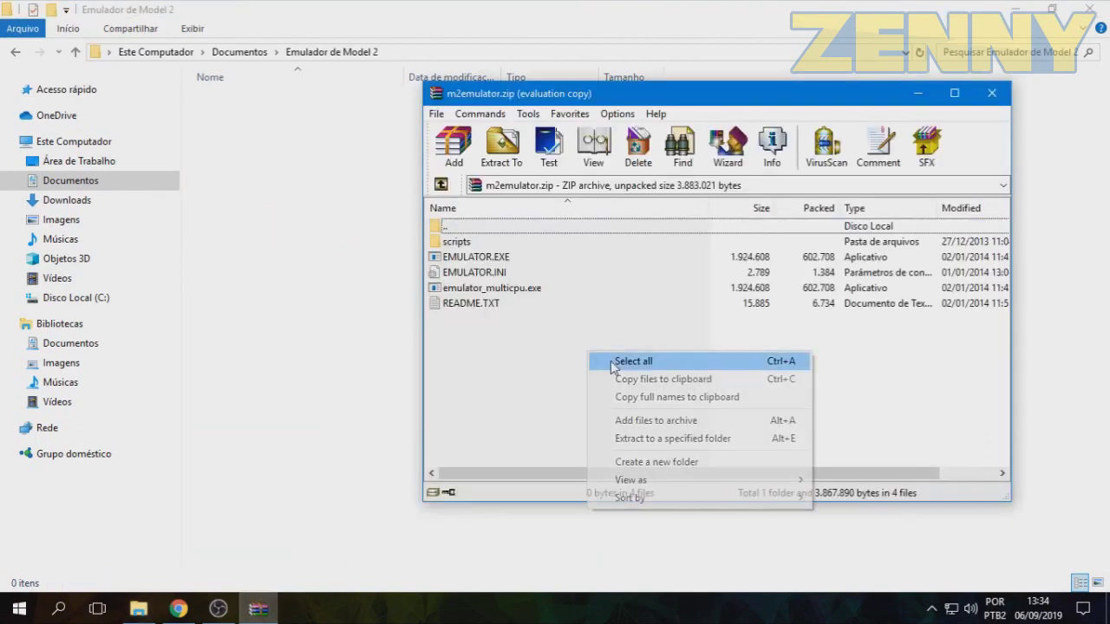
{"action": "left_click", "coordinate": [596, 362]}
{"action": "left_click_drag", "start_coordinate": [464, 238], "coordinate": [353, 270]}
{"action": "left_click", "coordinate": [345, 456]}
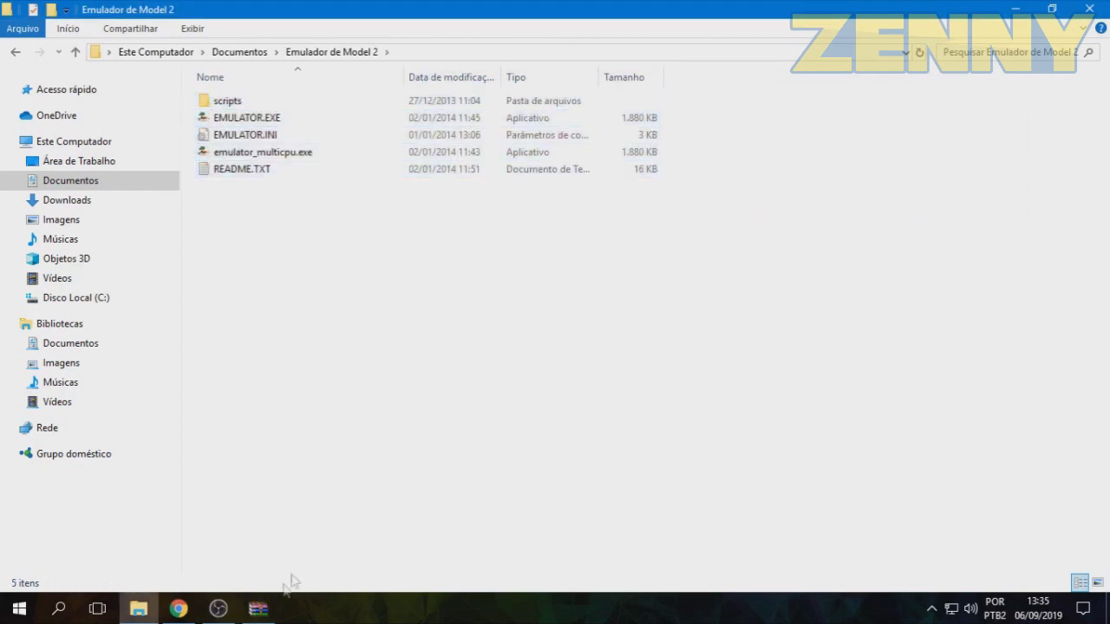
{"action": "left_click", "coordinate": [260, 609]}
{"action": "left_click", "coordinate": [991, 93]}
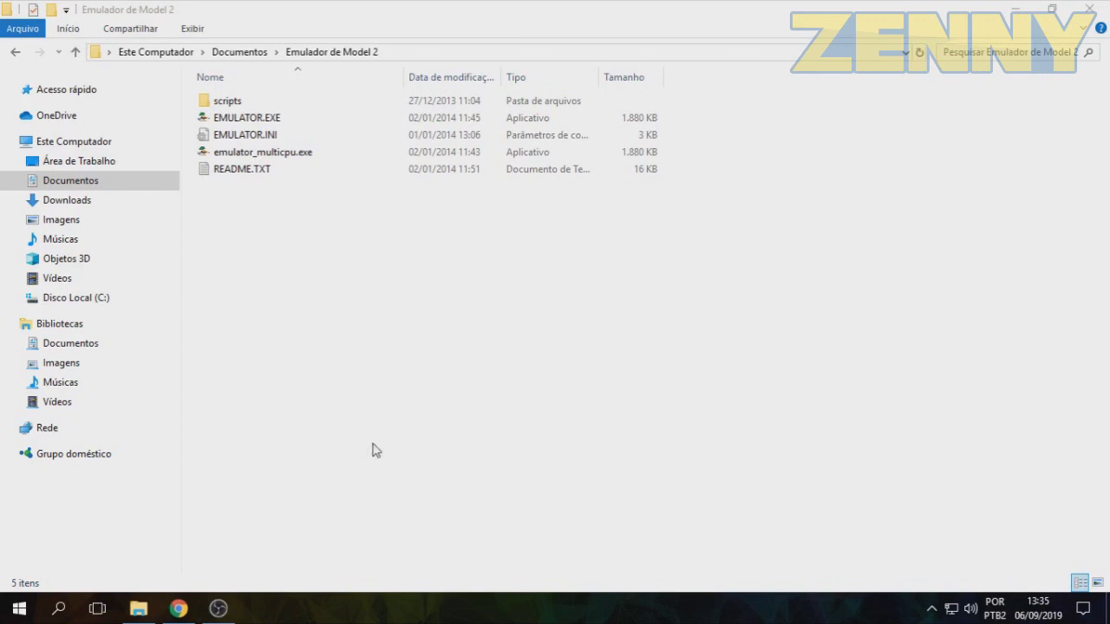
Step: Look through the Model 2 Romset (Merged) file listing on archive.org in the browser and close the browser
{"action": "left_click", "coordinate": [177, 608]}
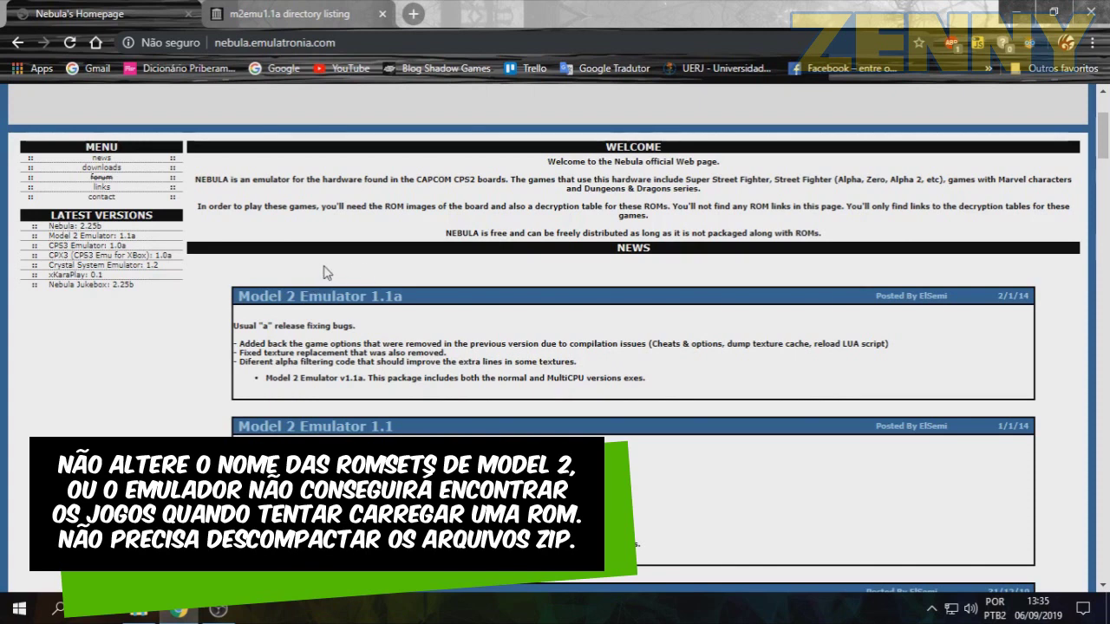
{"action": "left_click", "coordinate": [274, 19]}
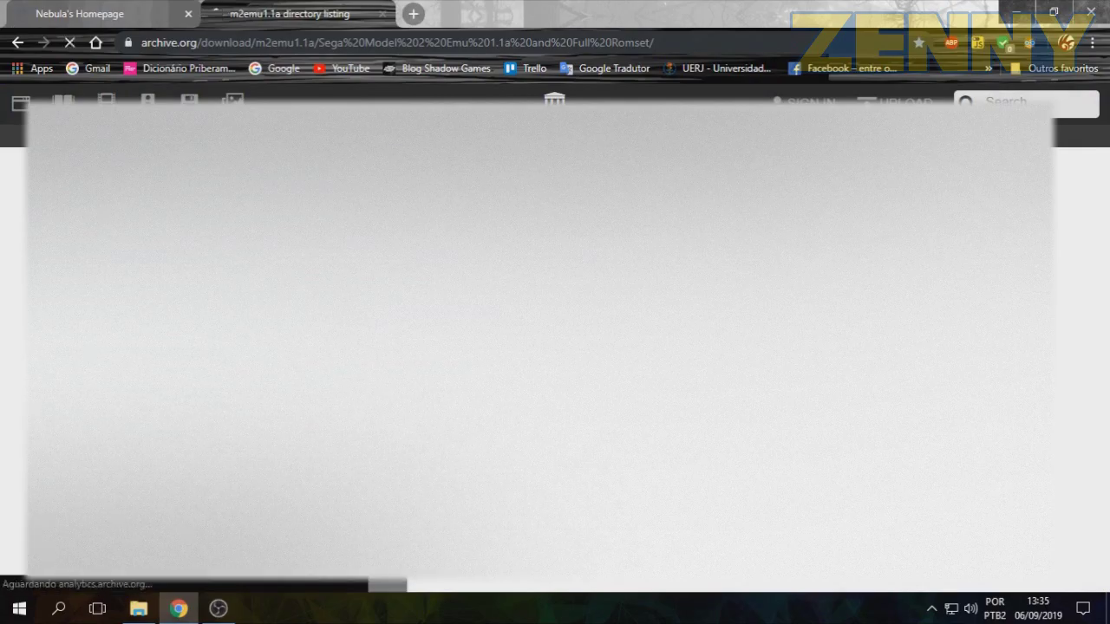
{"action": "scroll", "coordinate": [555, 338], "scroll_direction": "down", "scroll_amount": 10}
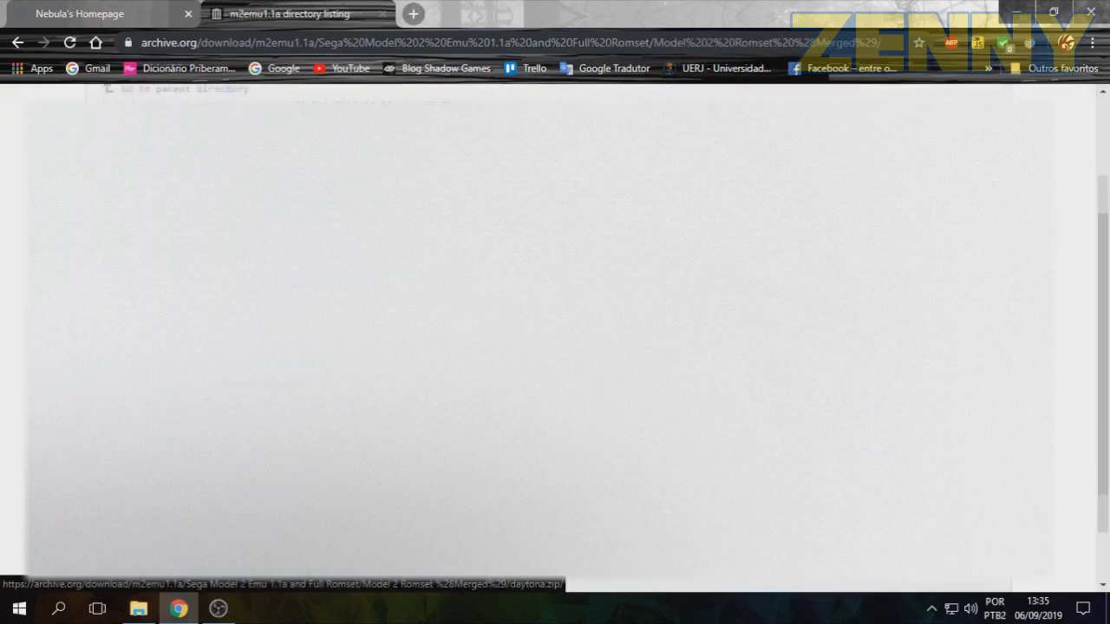
{"action": "scroll", "coordinate": [555, 338], "scroll_direction": "up", "scroll_amount": 5}
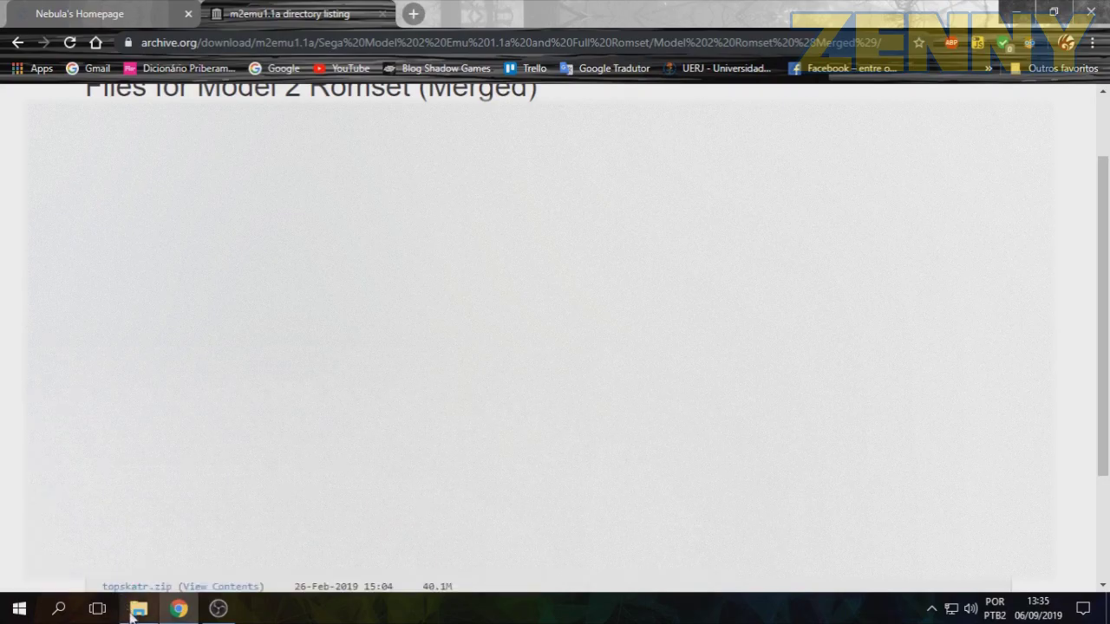
{"action": "left_click", "coordinate": [382, 14]}
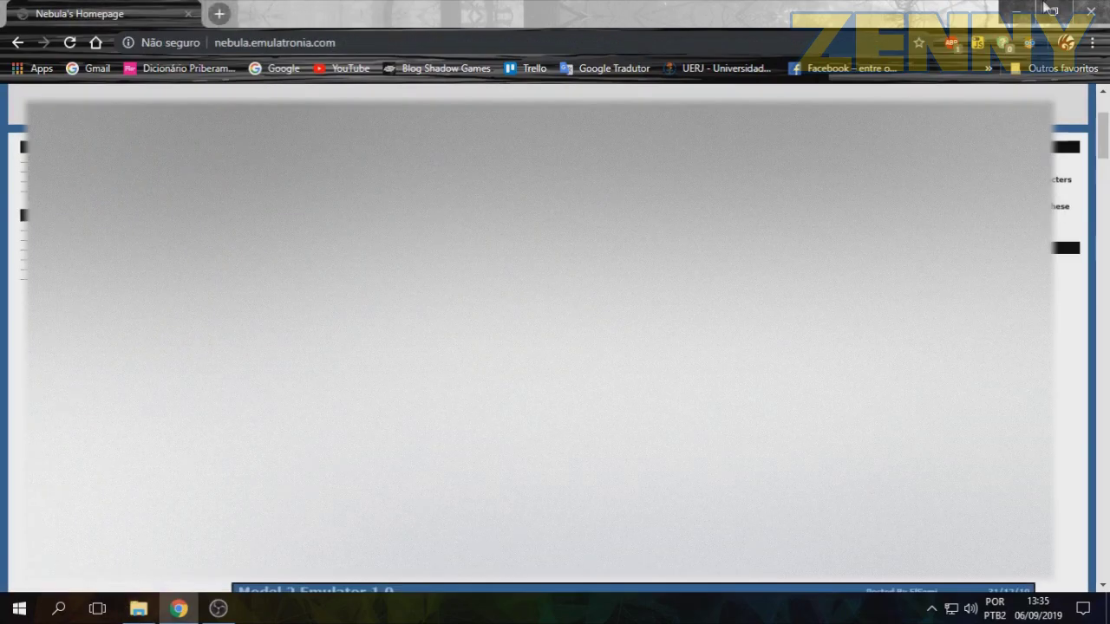
{"action": "left_click", "coordinate": [1091, 13]}
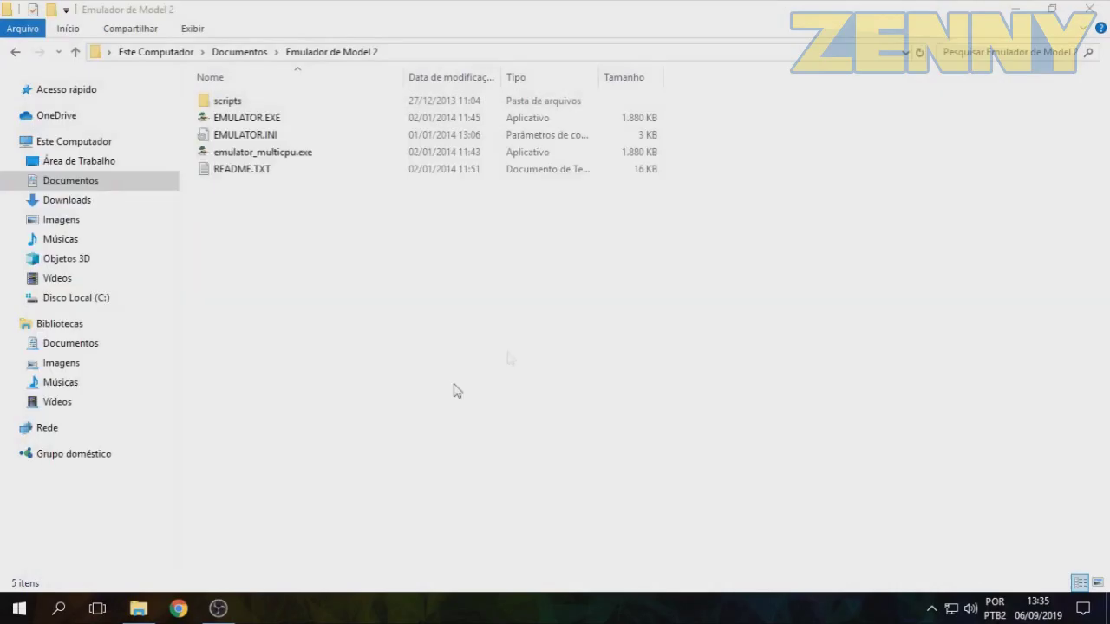
Step: Copy schamp.zip and srallyc.zip from the ROMS folder of the existing Model 2 Emulator folder in Documentos
{"action": "left_click", "coordinate": [15, 52]}
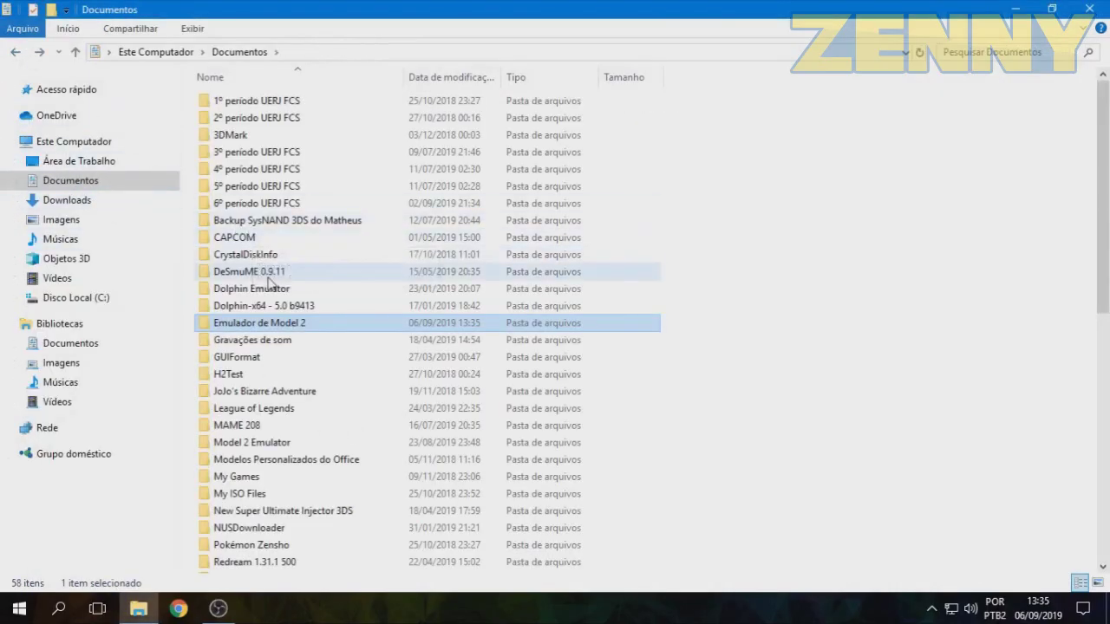
{"action": "double_click", "coordinate": [255, 442]}
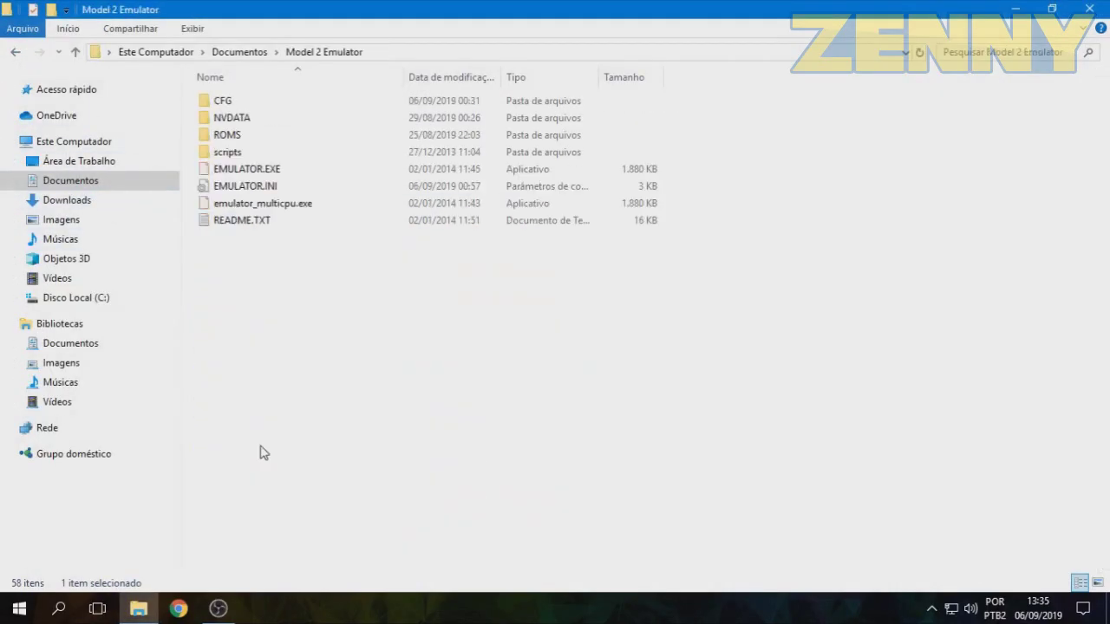
{"action": "double_click", "coordinate": [248, 139]}
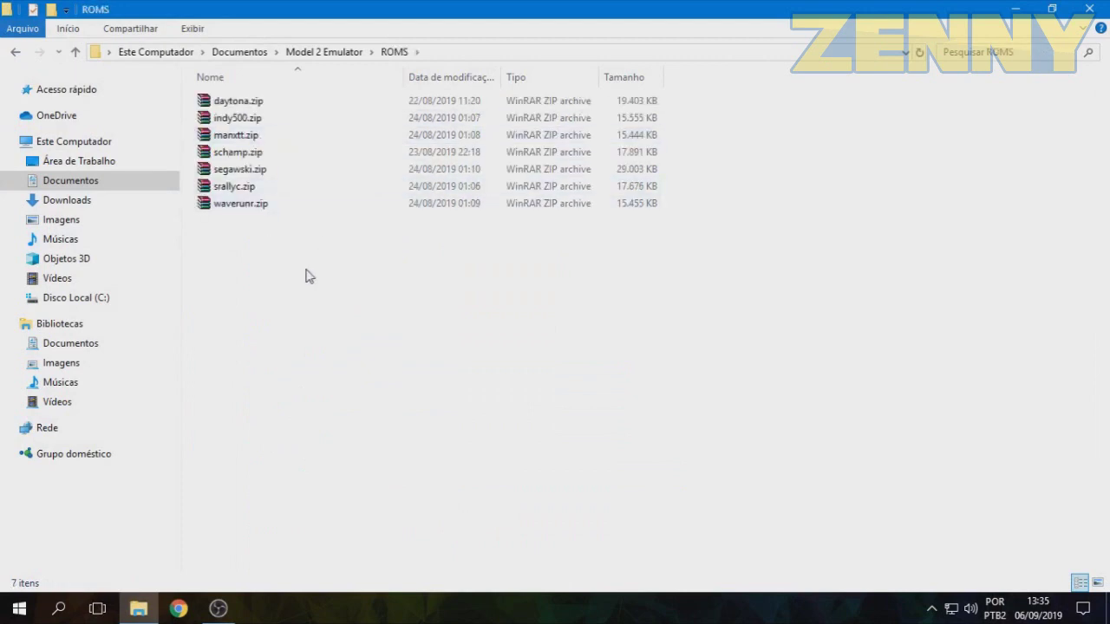
{"action": "left_click", "coordinate": [238, 193]}
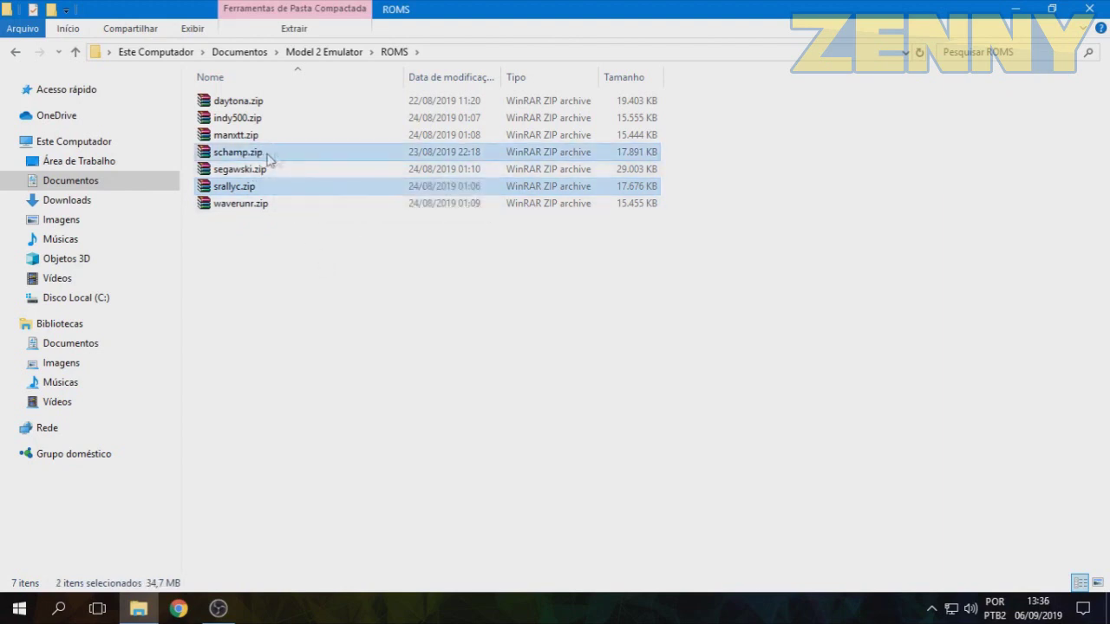
{"action": "right_click", "coordinate": [269, 154]}
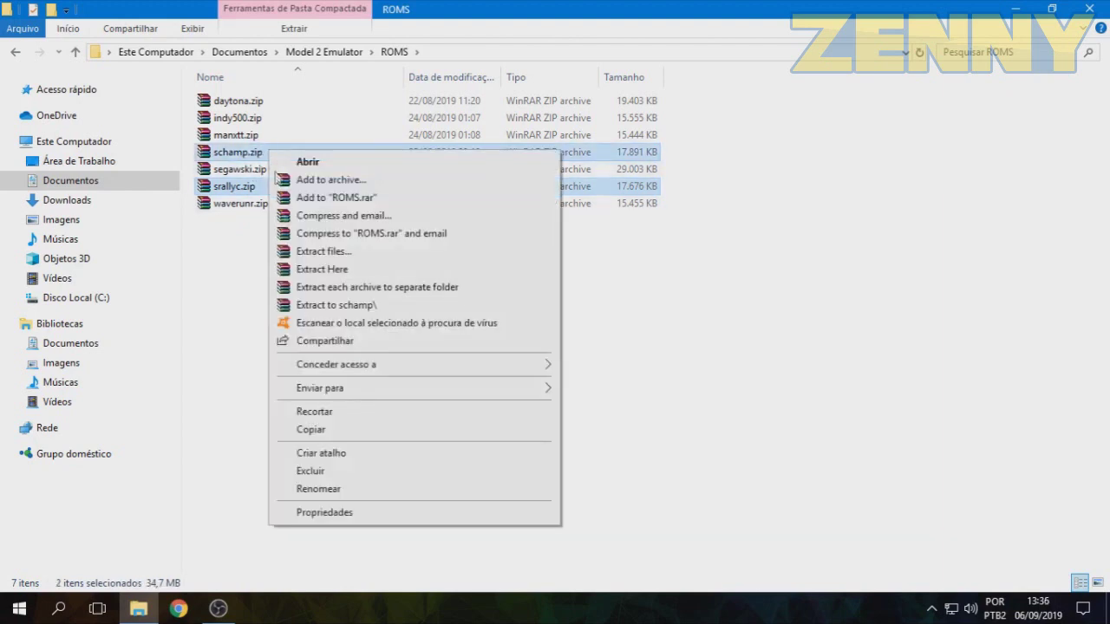
{"action": "left_click", "coordinate": [312, 430]}
Step: Create a new folder named "ROMS" inside the Emulador de Model 2 folder
{"action": "left_click", "coordinate": [15, 52]}
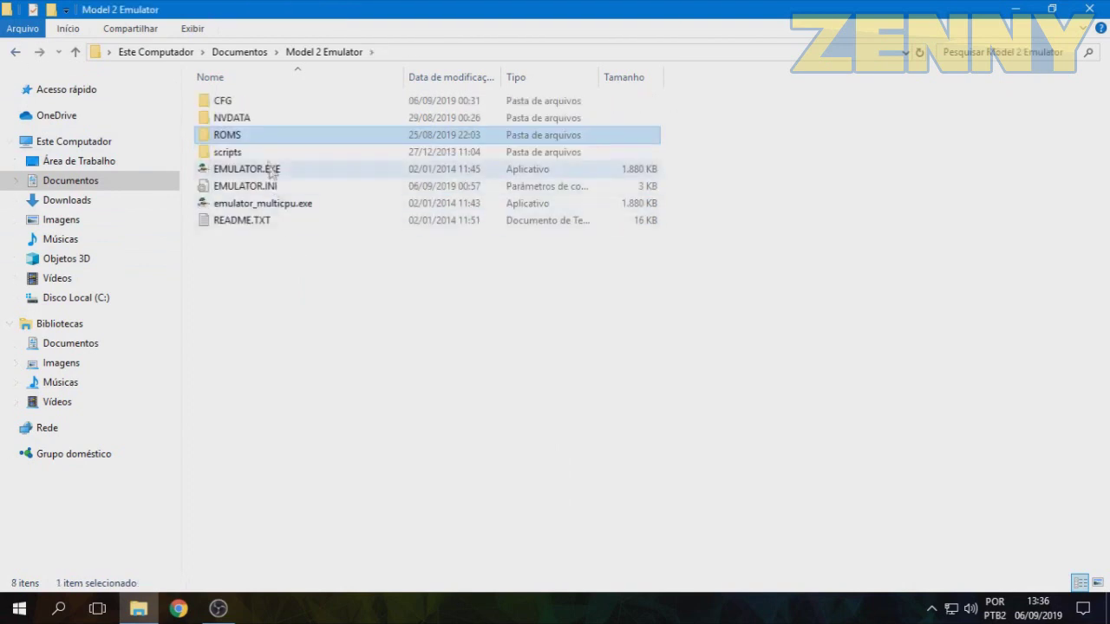
{"action": "left_click", "coordinate": [15, 52]}
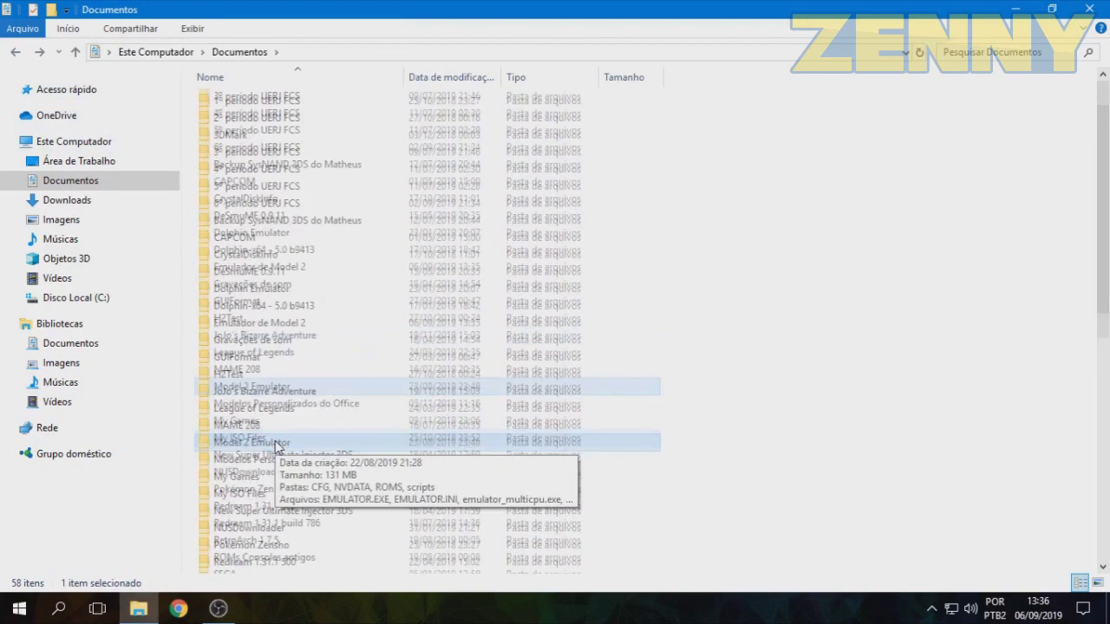
{"action": "double_click", "coordinate": [265, 326]}
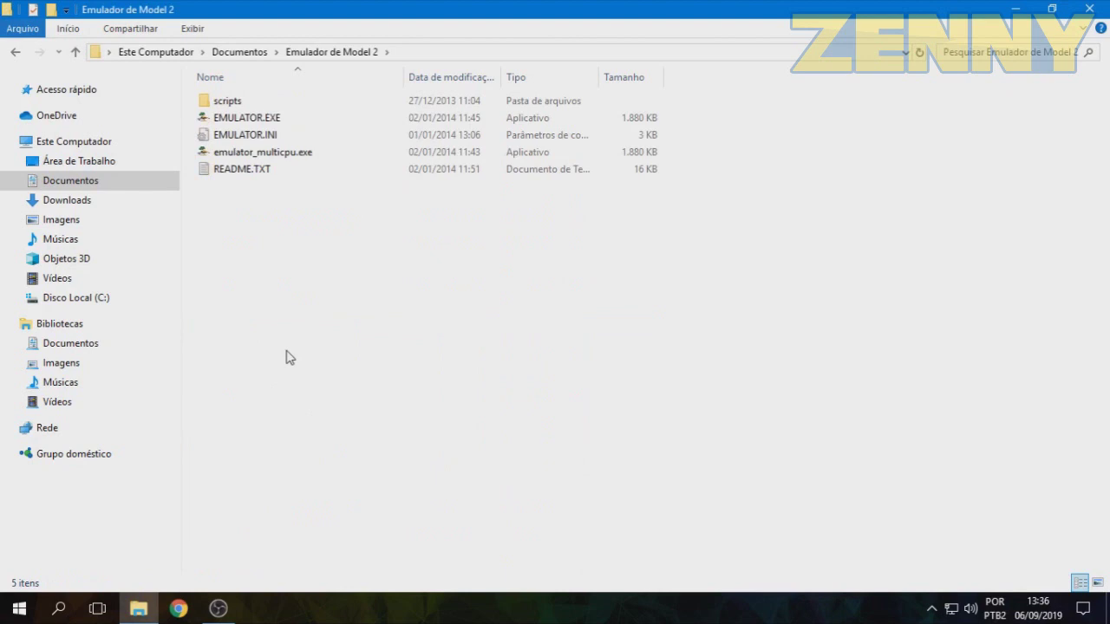
{"action": "right_click", "coordinate": [264, 257]}
{"action": "mouse_move", "coordinate": [359, 448]}
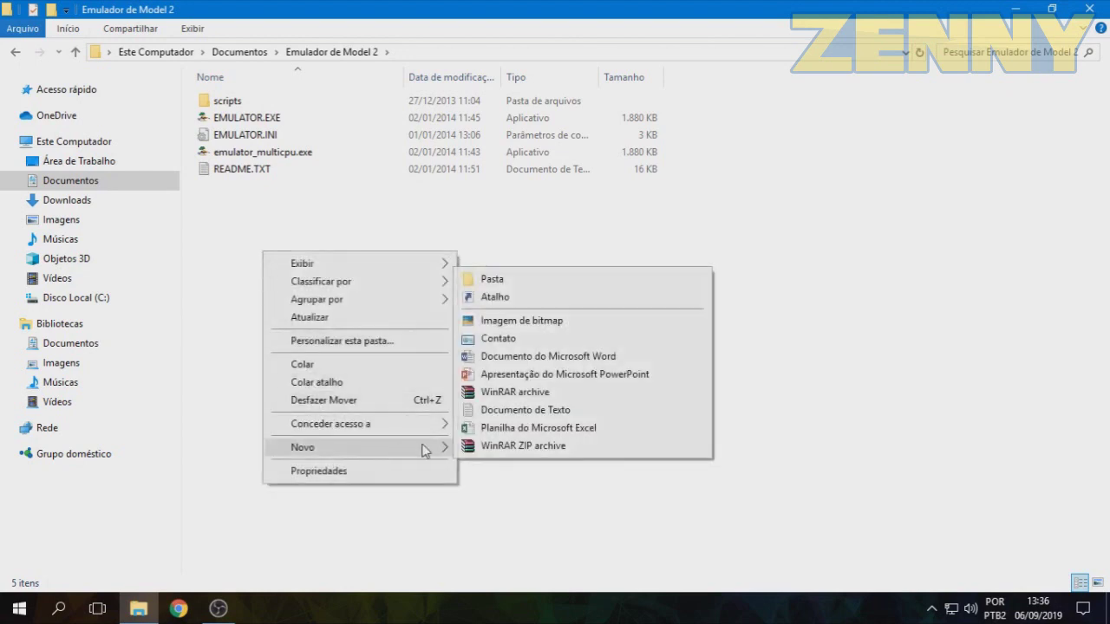
{"action": "left_click", "coordinate": [511, 279]}
{"action": "type", "text": "ROMS"}
{"action": "left_click", "coordinate": [442, 330]}
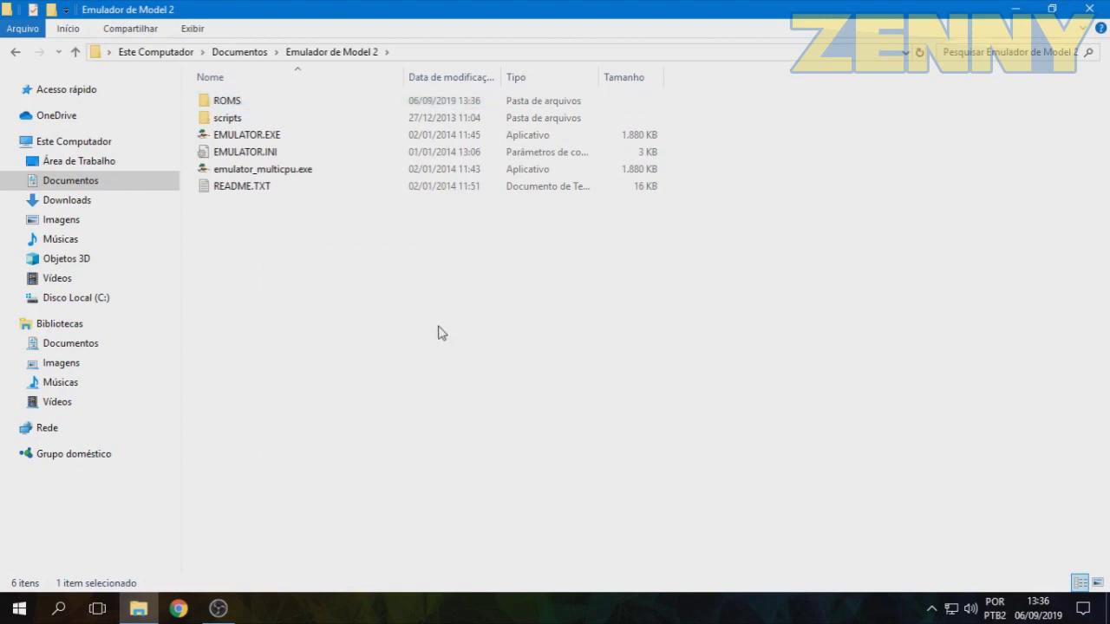
Step: Paste the copied schamp.zip and srallyc.zip into the new ROMS folder
{"action": "double_click", "coordinate": [268, 104]}
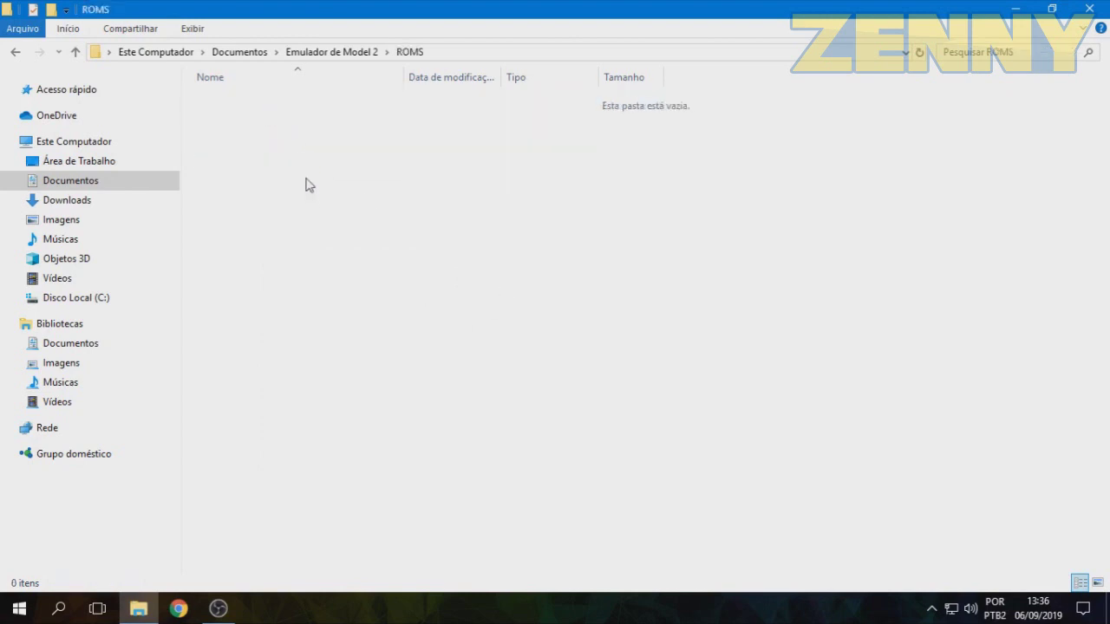
{"action": "right_click", "coordinate": [308, 227]}
{"action": "left_click", "coordinate": [345, 338]}
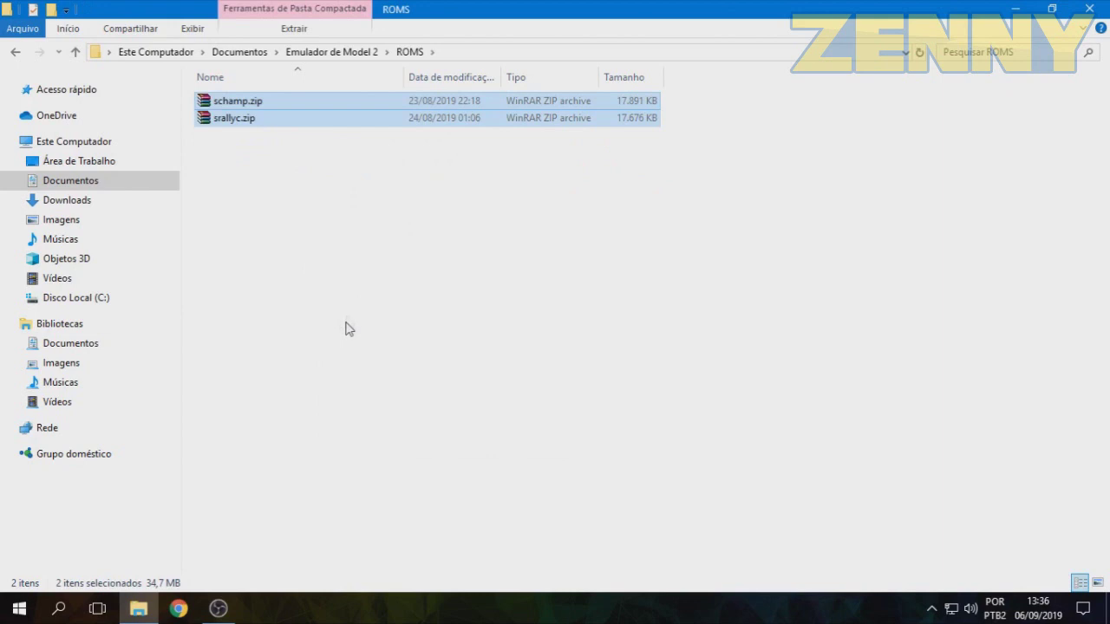
Step: Open the EMULATOR.INI file from the Emulador de Model 2 folder for editing in Notepad
{"action": "left_click", "coordinate": [13, 55]}
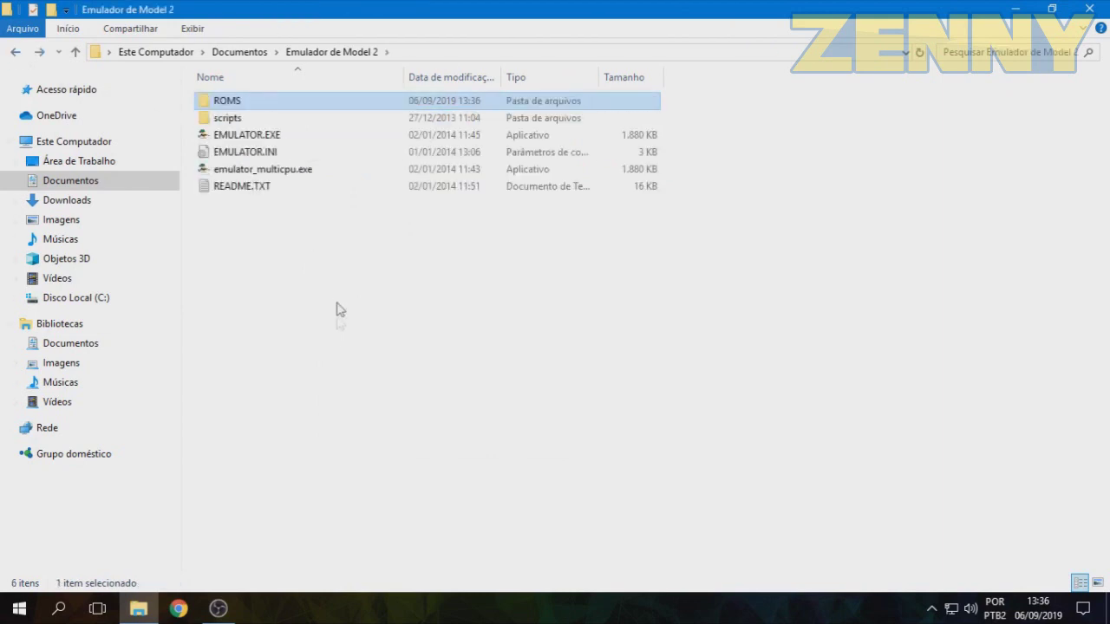
{"action": "right_click", "coordinate": [252, 157]}
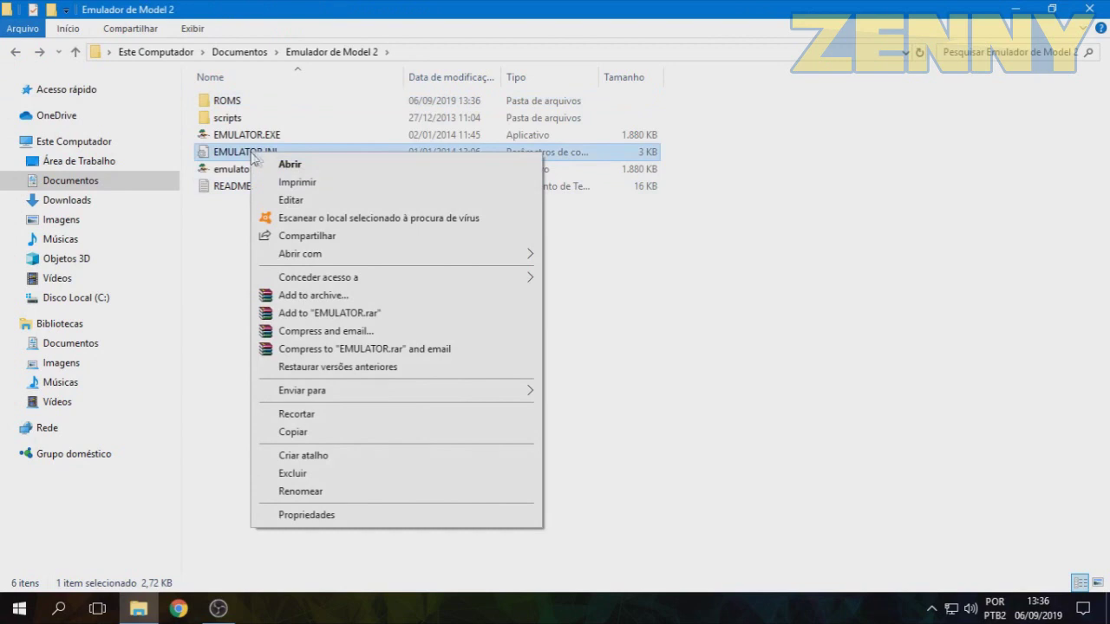
{"action": "left_click", "coordinate": [268, 164]}
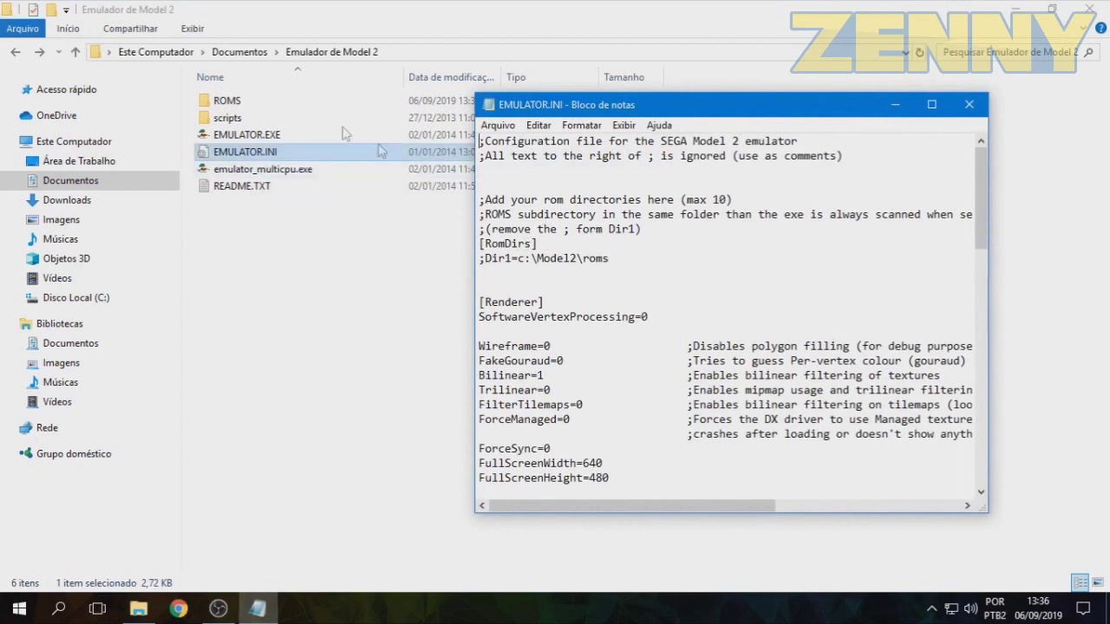
Step: Copy the full path of the ROMS folder inside the Emulador de Model 2 folder
{"action": "double_click", "coordinate": [258, 109]}
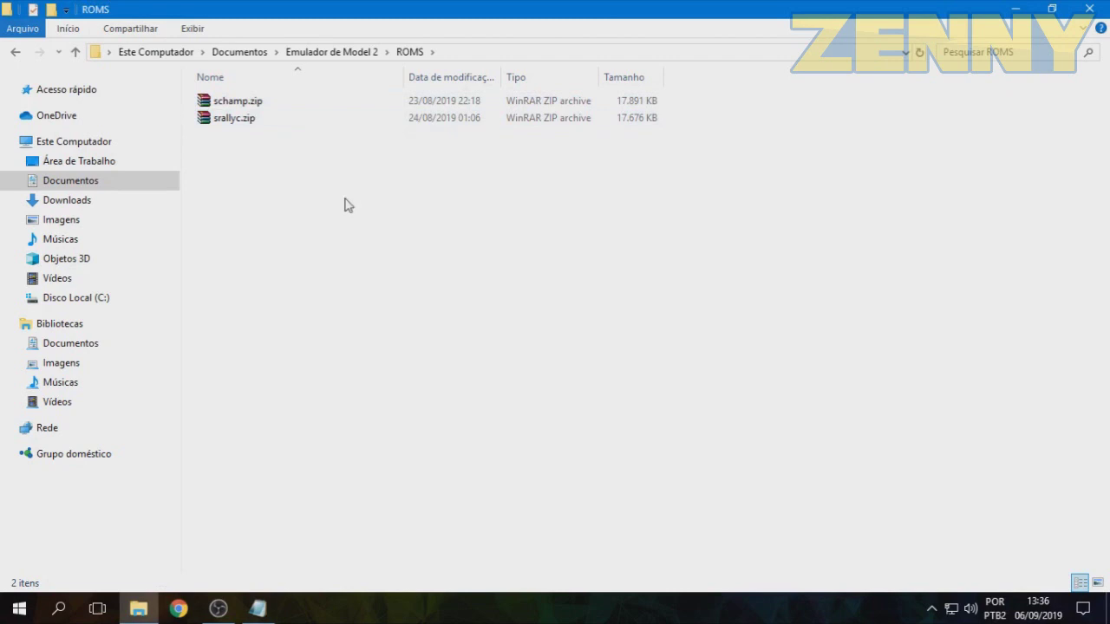
{"action": "left_click", "coordinate": [457, 53]}
{"action": "key", "text": "ctrl+c"}
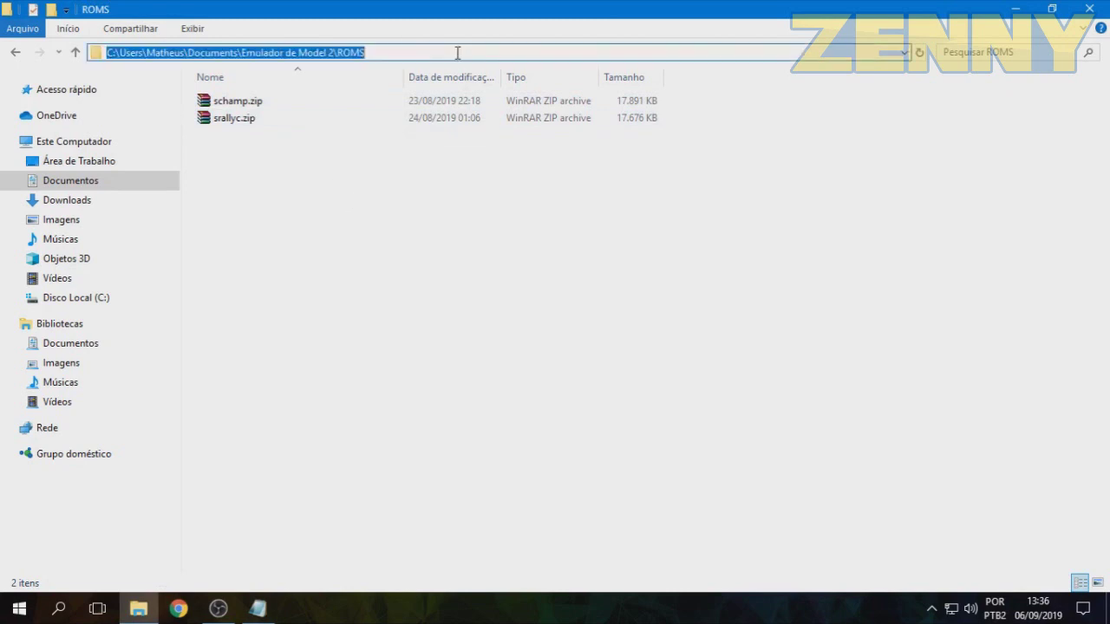
{"action": "right_click", "coordinate": [319, 54]}
{"action": "left_click", "coordinate": [359, 107]}
Step: In EMULATOR.INI, replace the Dir1 path under [RomDirs] with the copied ROMS folder path and remove the leading semicolon
{"action": "left_click", "coordinate": [258, 608]}
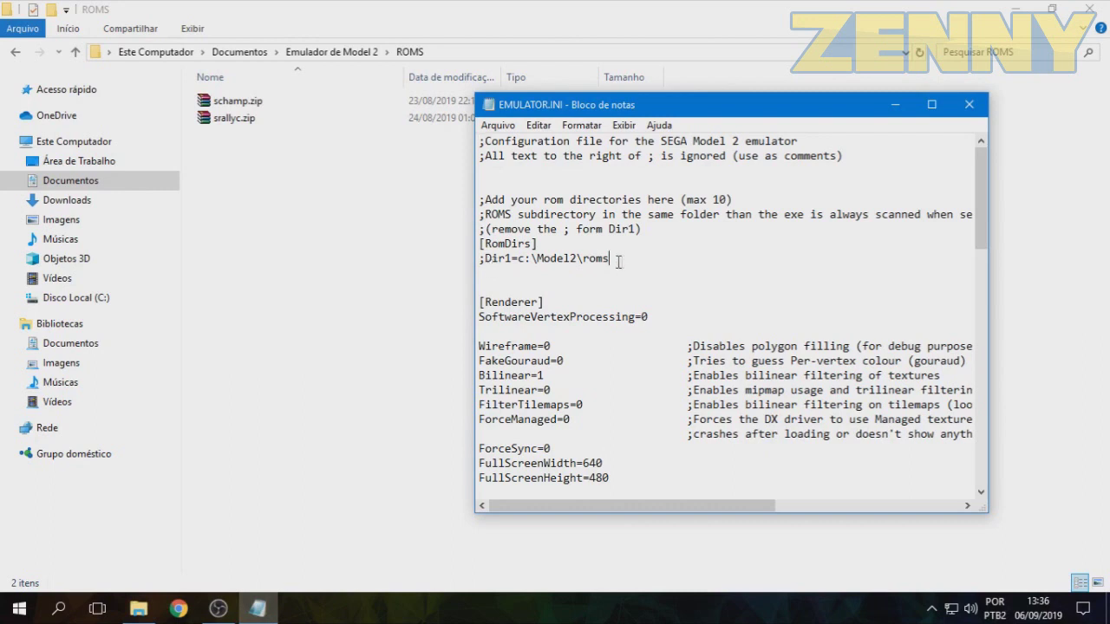
{"action": "left_click_drag", "start_coordinate": [622, 262], "coordinate": [526, 263]}
{"action": "key", "text": "Delete"}
{"action": "key", "text": "ctrl+v"}
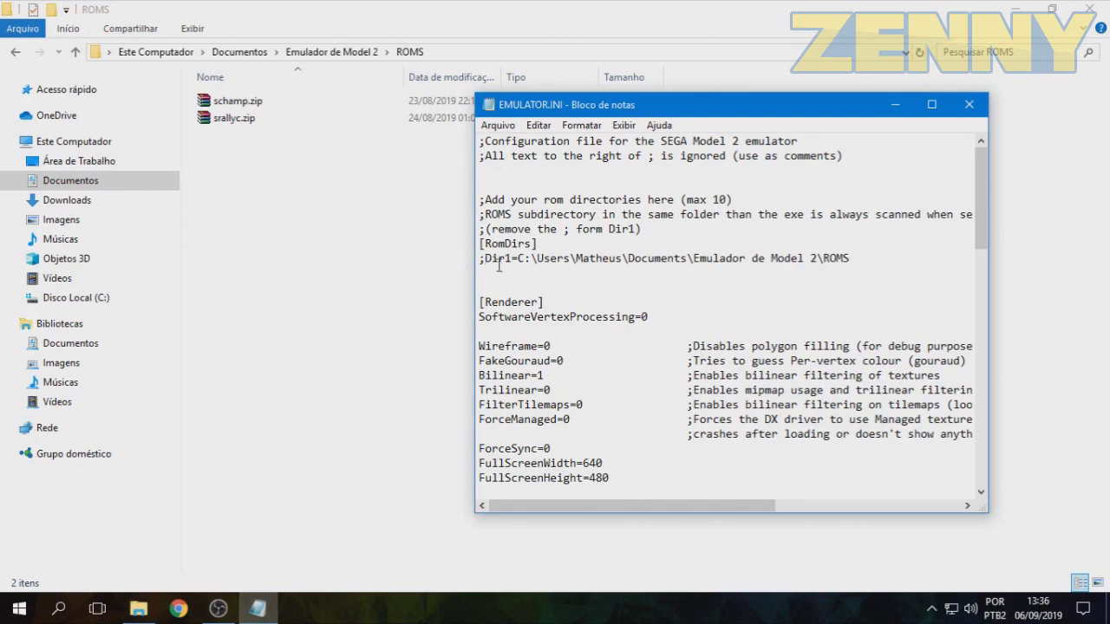
{"action": "key", "text": "BackSpace"}
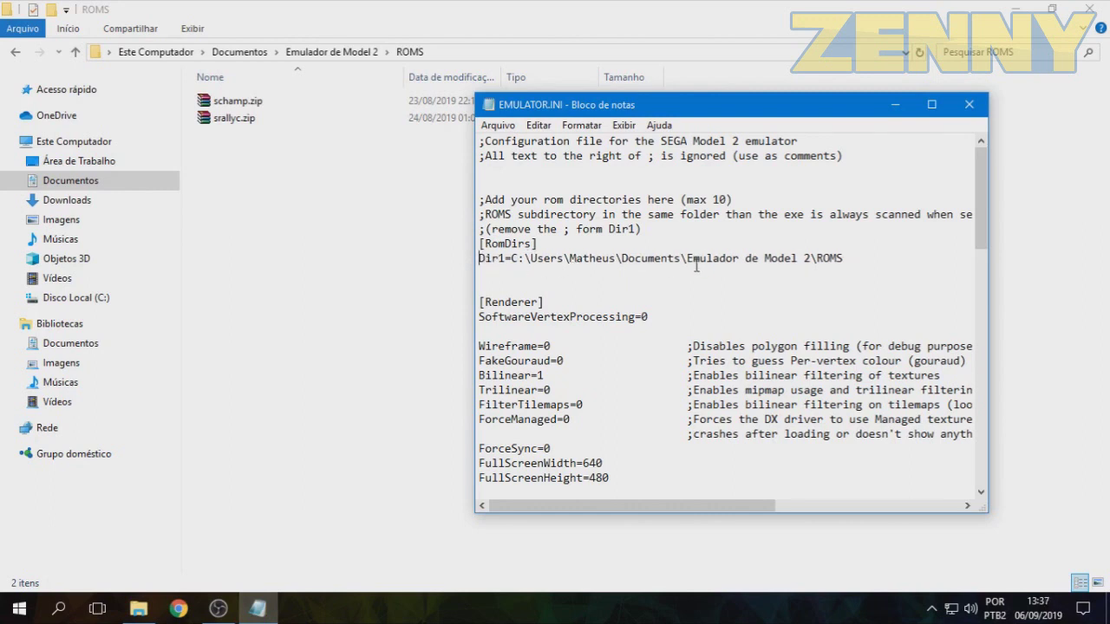
Step: Set ForceSync to 1 in the [Renderer] section, and save and close EMULATOR.INI
{"action": "scroll", "coordinate": [695, 265], "scroll_direction": "down", "scroll_amount": 3}
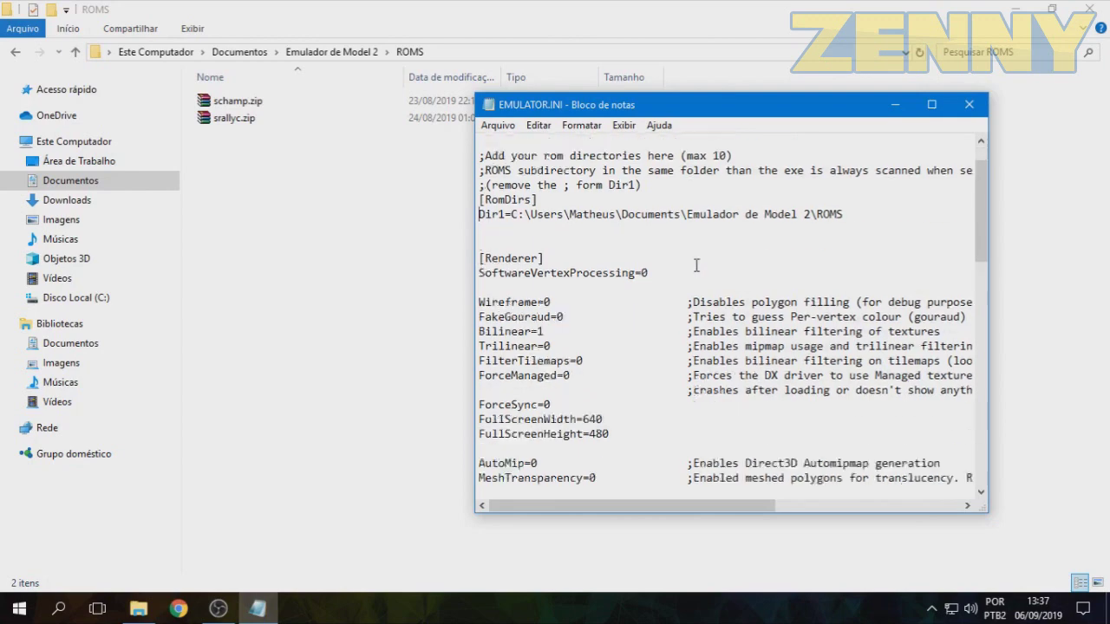
{"action": "scroll", "coordinate": [654, 261], "scroll_direction": "up", "scroll_amount": 2}
{"action": "scroll", "coordinate": [655, 261], "scroll_direction": "down", "scroll_amount": 1}
{"action": "scroll", "coordinate": [655, 261], "scroll_direction": "down", "scroll_amount": 1}
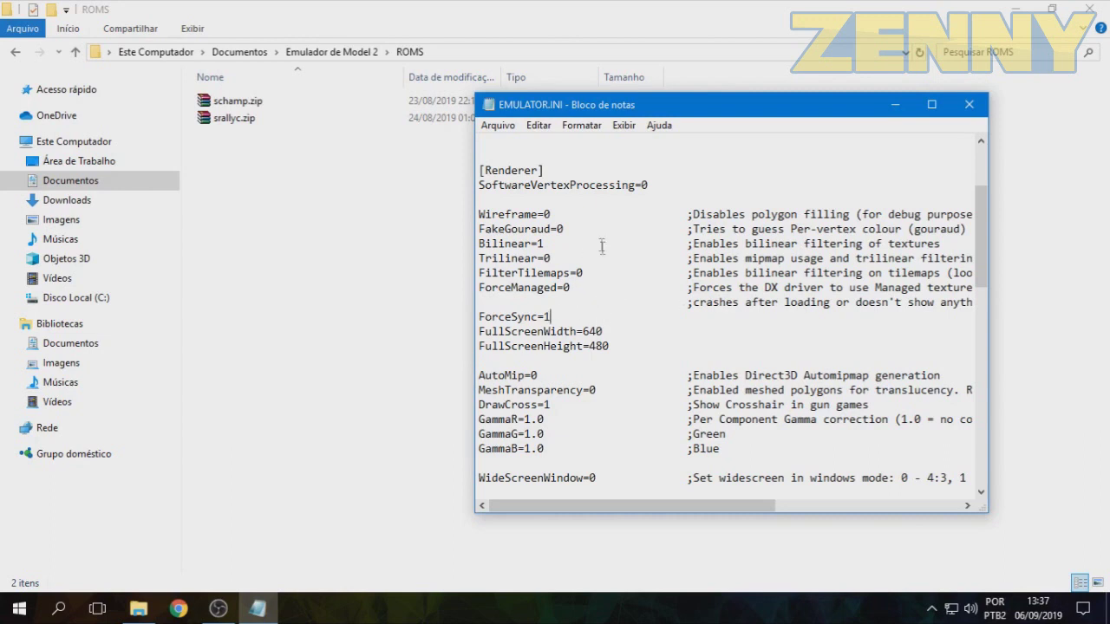
{"action": "left_click", "coordinate": [496, 125]}
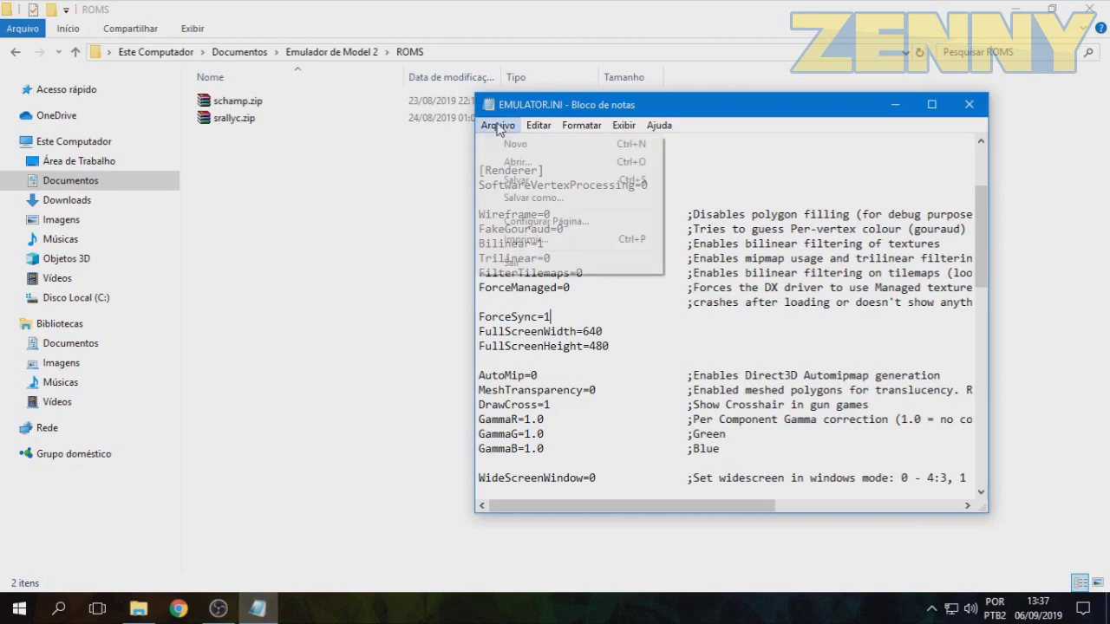
{"action": "left_click", "coordinate": [546, 182]}
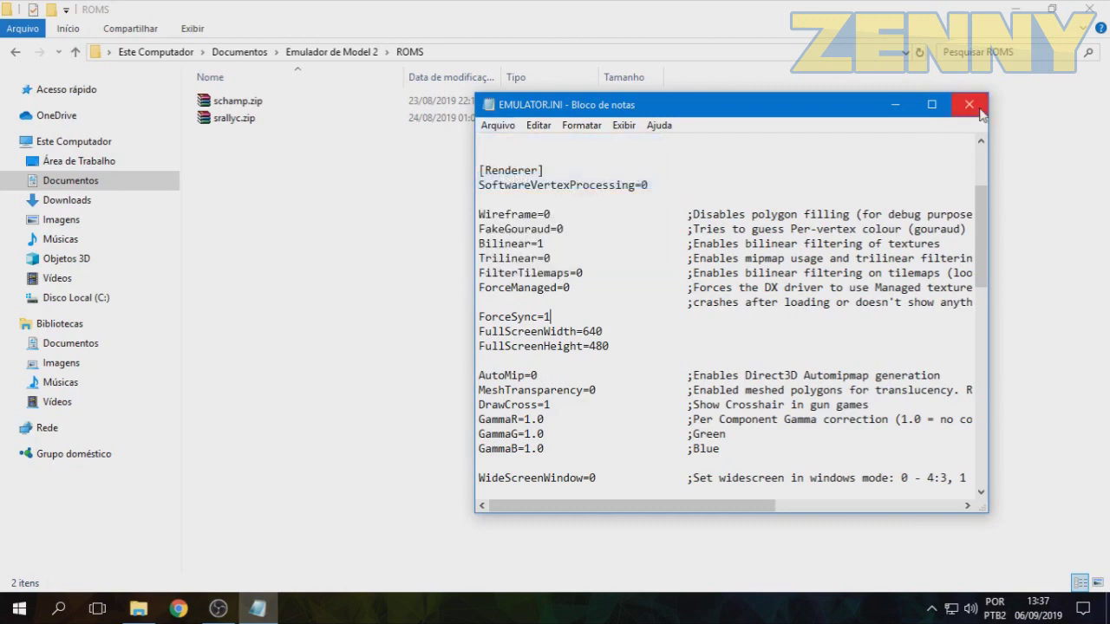
{"action": "left_click", "coordinate": [979, 110]}
Step: Return to the Emulador de Model 2 folder and launch emulator_multicpu.exe
{"action": "left_click", "coordinate": [15, 53]}
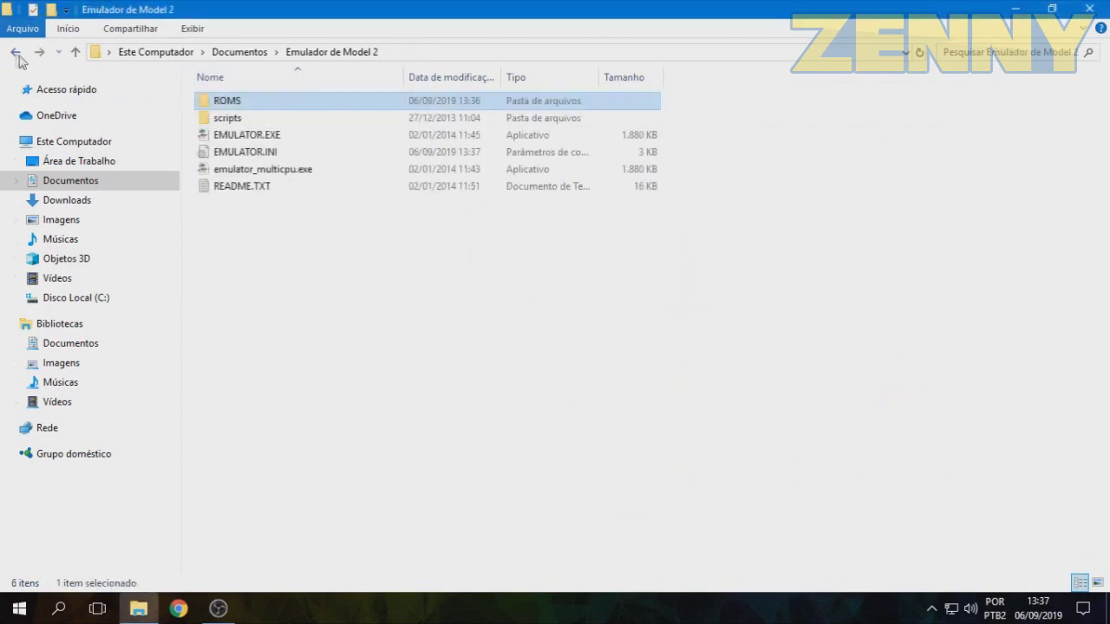
{"action": "left_click", "coordinate": [467, 321]}
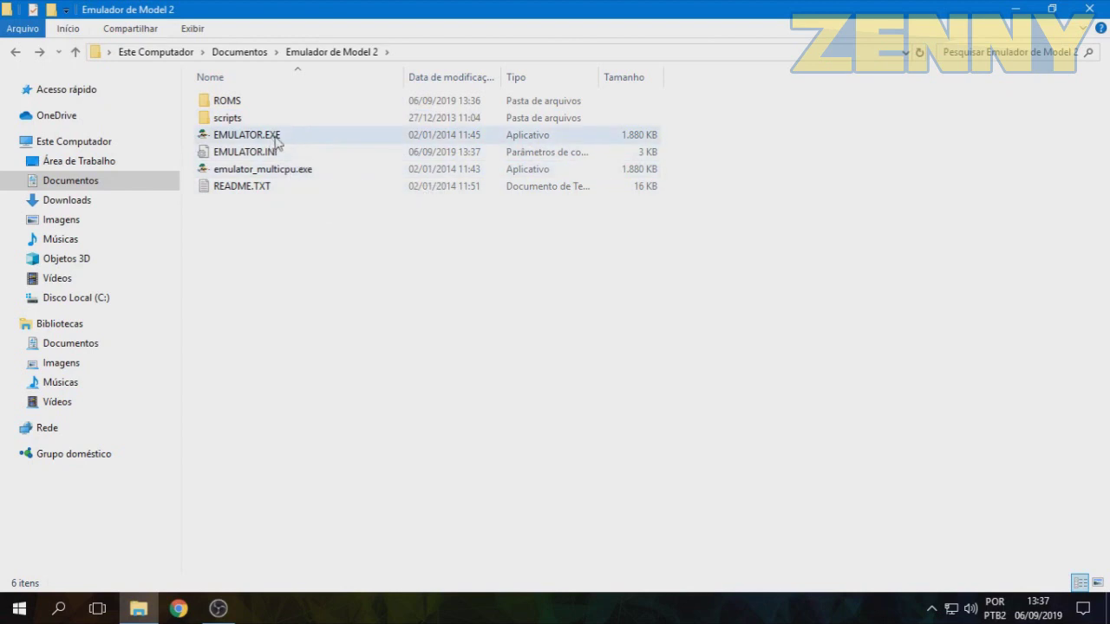
{"action": "double_click", "coordinate": [308, 171]}
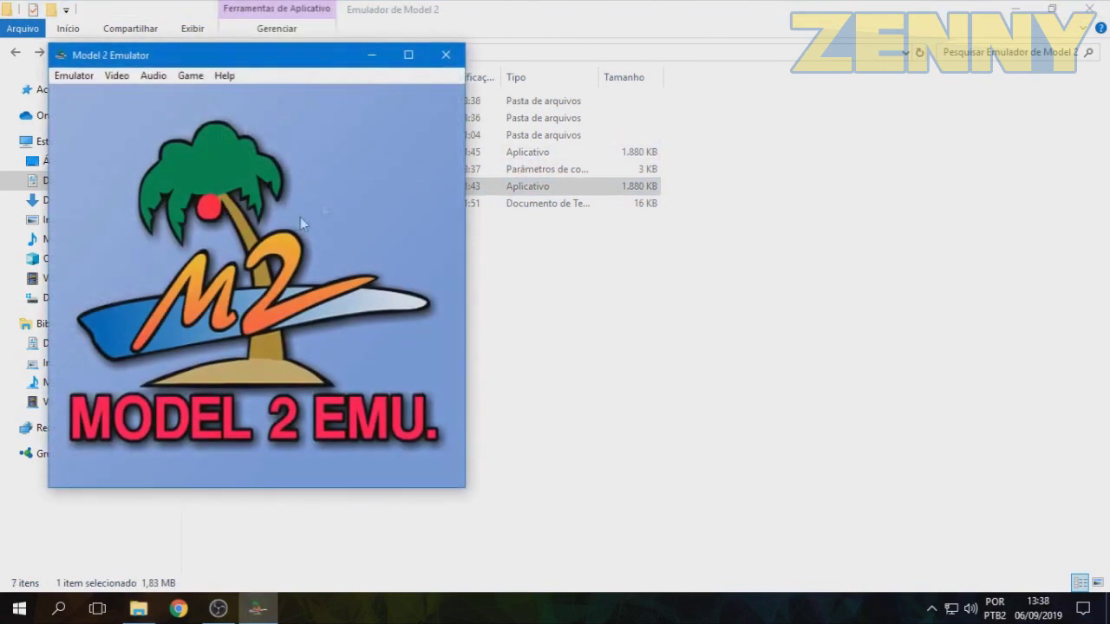
Step: Load the Sonic Championship romset (schamp) from the emulator's list of games
{"action": "left_click", "coordinate": [89, 76]}
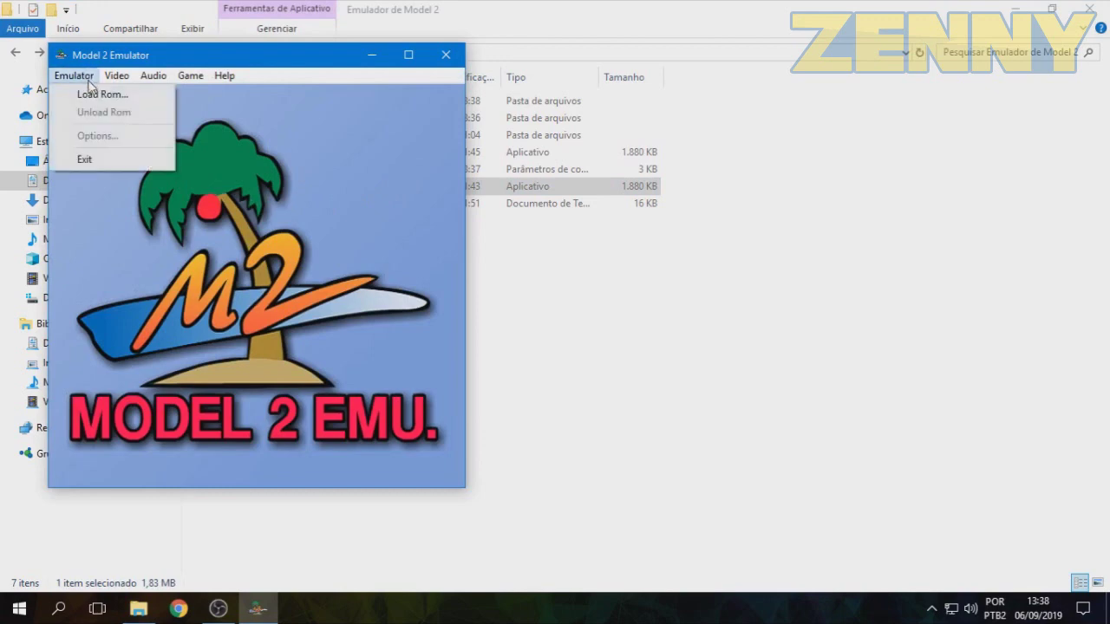
{"action": "left_click", "coordinate": [88, 97]}
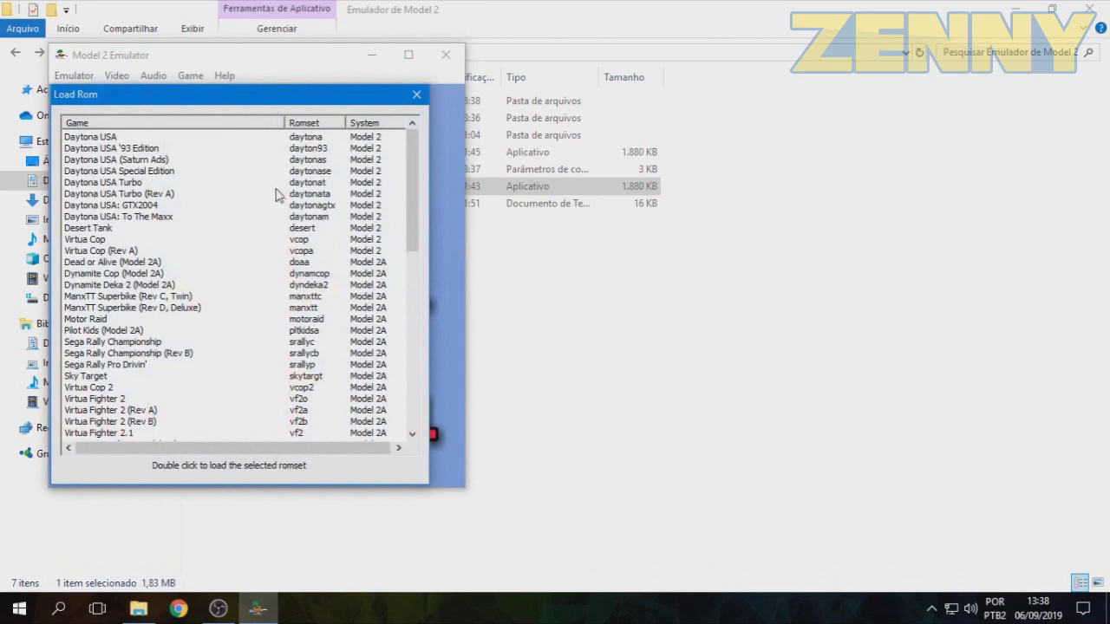
{"action": "scroll", "coordinate": [247, 193], "scroll_direction": "down", "scroll_amount": 1}
{"action": "scroll", "coordinate": [245, 193], "scroll_direction": "up", "scroll_amount": 1}
{"action": "scroll", "coordinate": [246, 194], "scroll_direction": "down", "scroll_amount": 15}
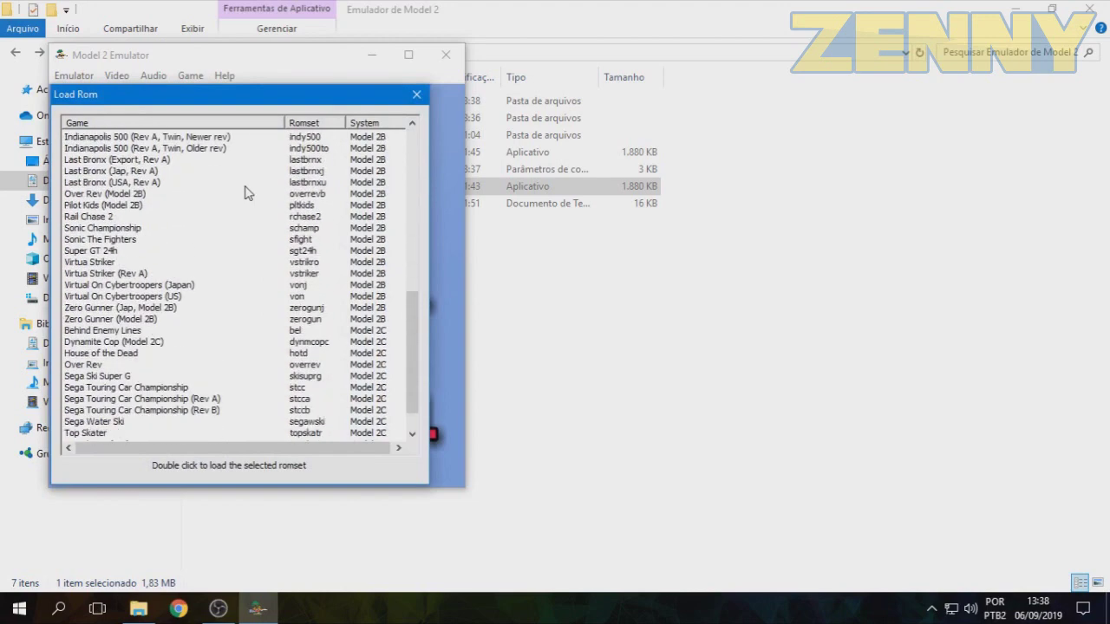
{"action": "scroll", "coordinate": [245, 193], "scroll_direction": "up", "scroll_amount": 14}
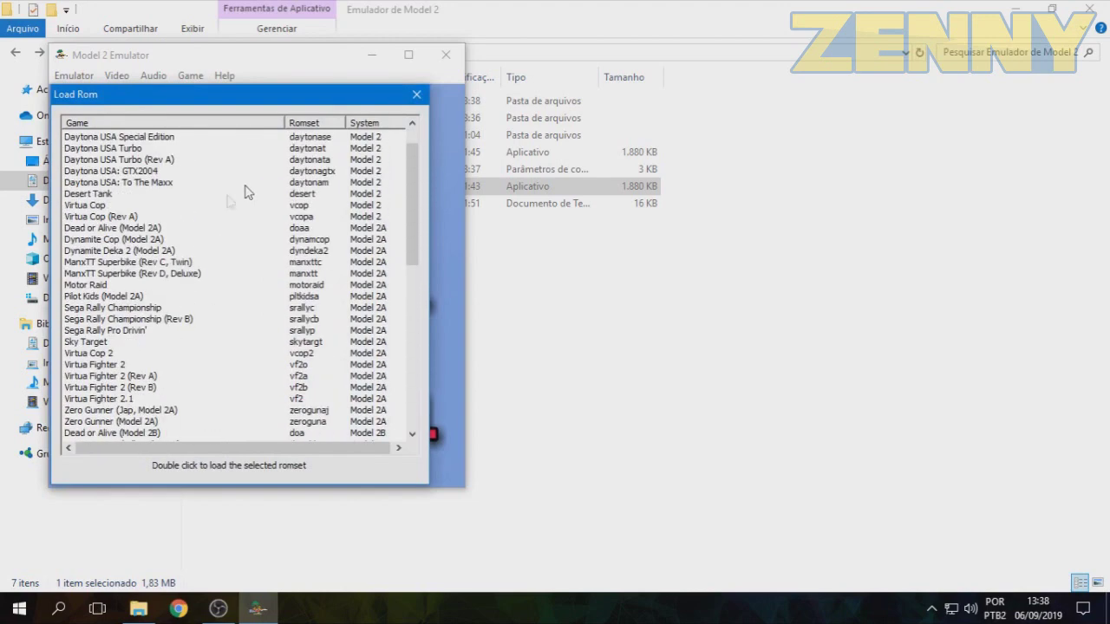
{"action": "scroll", "coordinate": [122, 247], "scroll_direction": "down", "scroll_amount": 5}
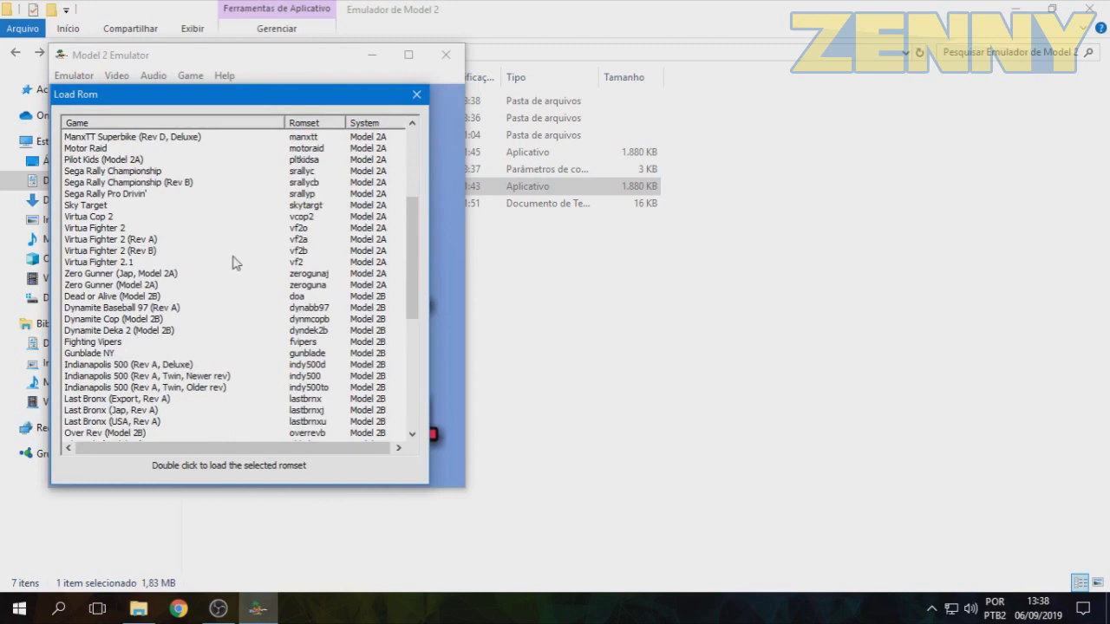
{"action": "scroll", "coordinate": [229, 260], "scroll_direction": "down", "scroll_amount": 4}
{"action": "left_click", "coordinate": [130, 331]}
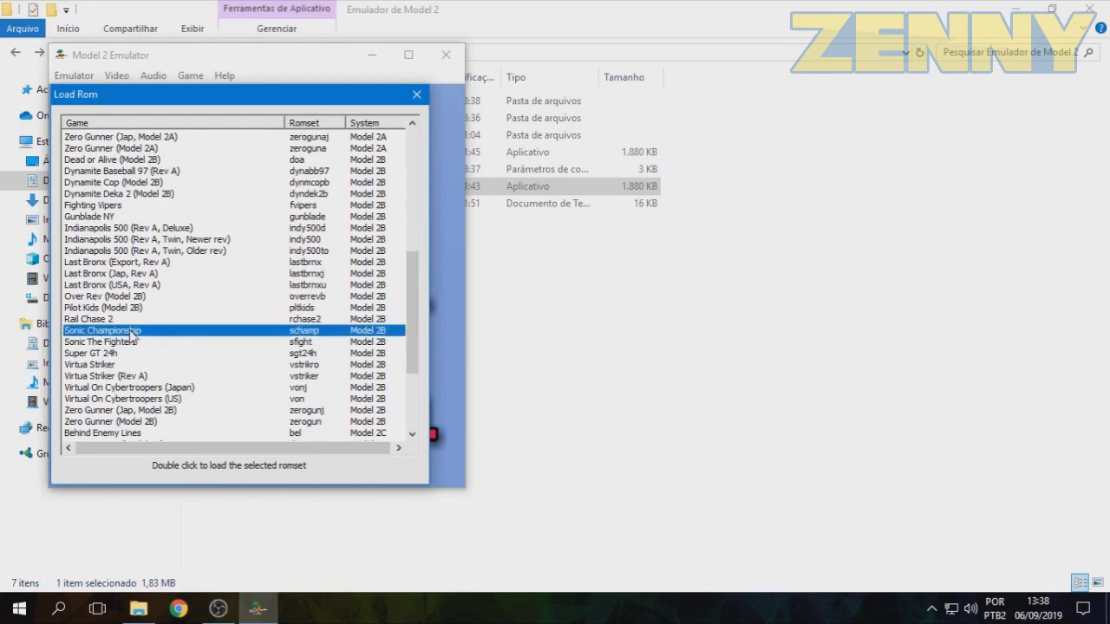
{"action": "double_click", "coordinate": [338, 333]}
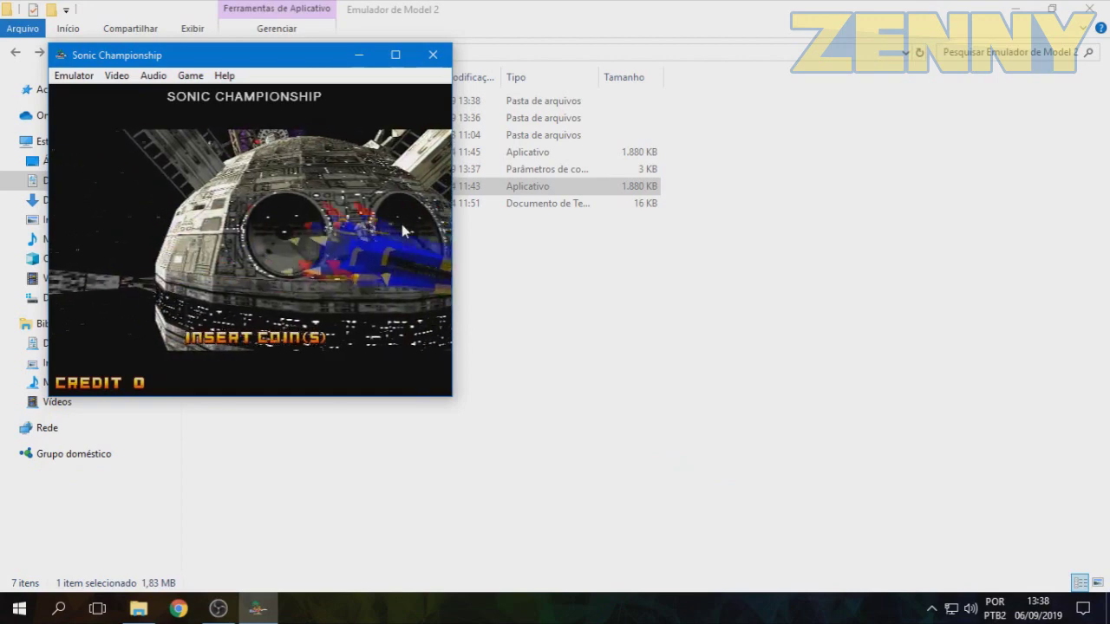
{"action": "left_click", "coordinate": [218, 609]}
{"action": "left_click", "coordinate": [219, 608]}
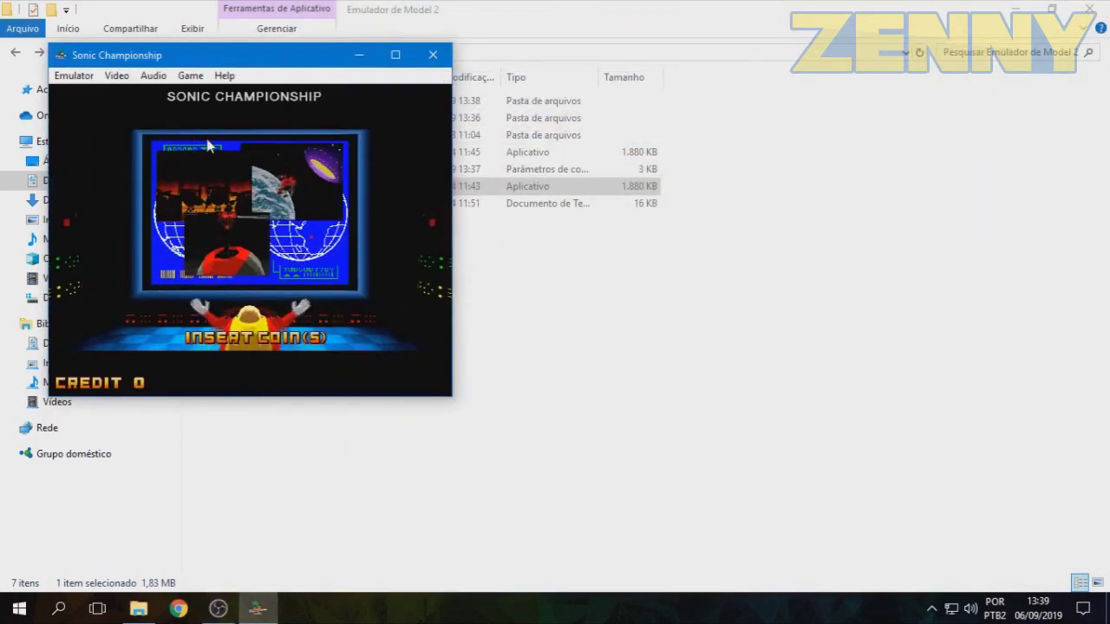
Step: In the game's controls configuration, assign Player 1 Start to Joy 1 Button 10 and Player 1 Coin to Joy 1 Button 7
{"action": "left_click", "coordinate": [190, 75]}
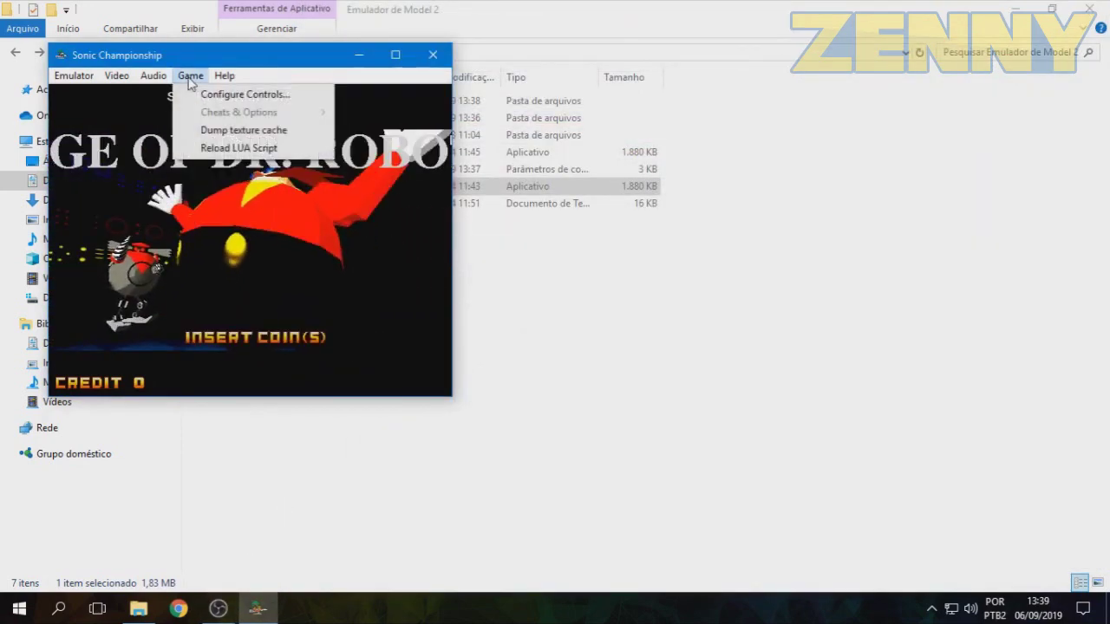
{"action": "left_click", "coordinate": [206, 94]}
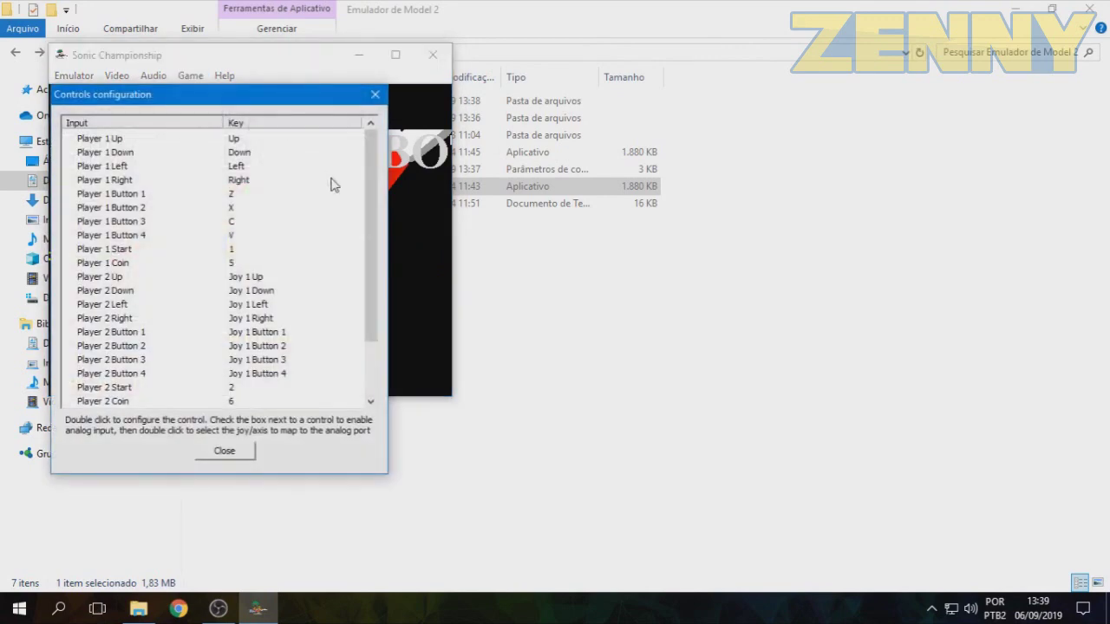
{"action": "scroll", "coordinate": [311, 256], "scroll_direction": "down", "scroll_amount": 1}
{"action": "scroll", "coordinate": [311, 257], "scroll_direction": "up", "scroll_amount": 1}
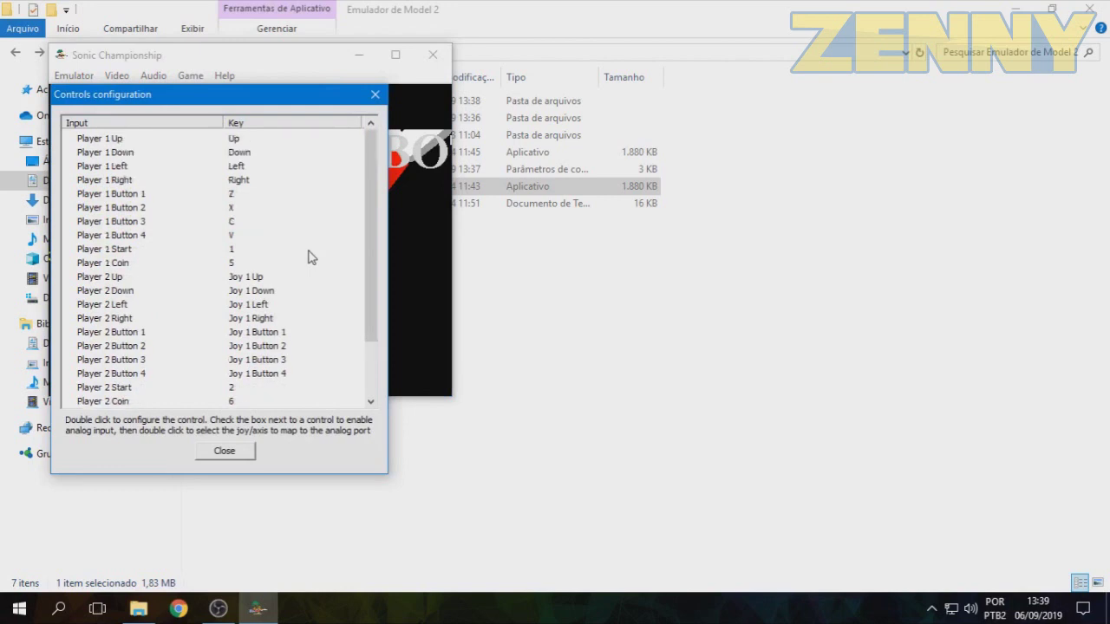
{"action": "left_click", "coordinate": [234, 249]}
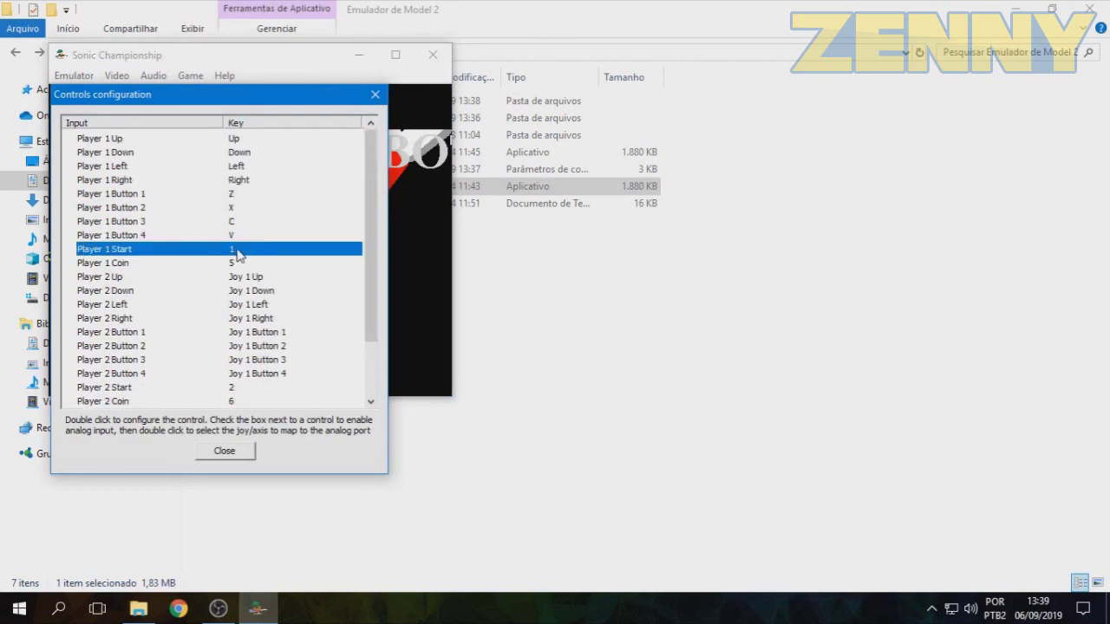
{"action": "double_click", "coordinate": [238, 251]}
{"action": "double_click", "coordinate": [237, 264]}
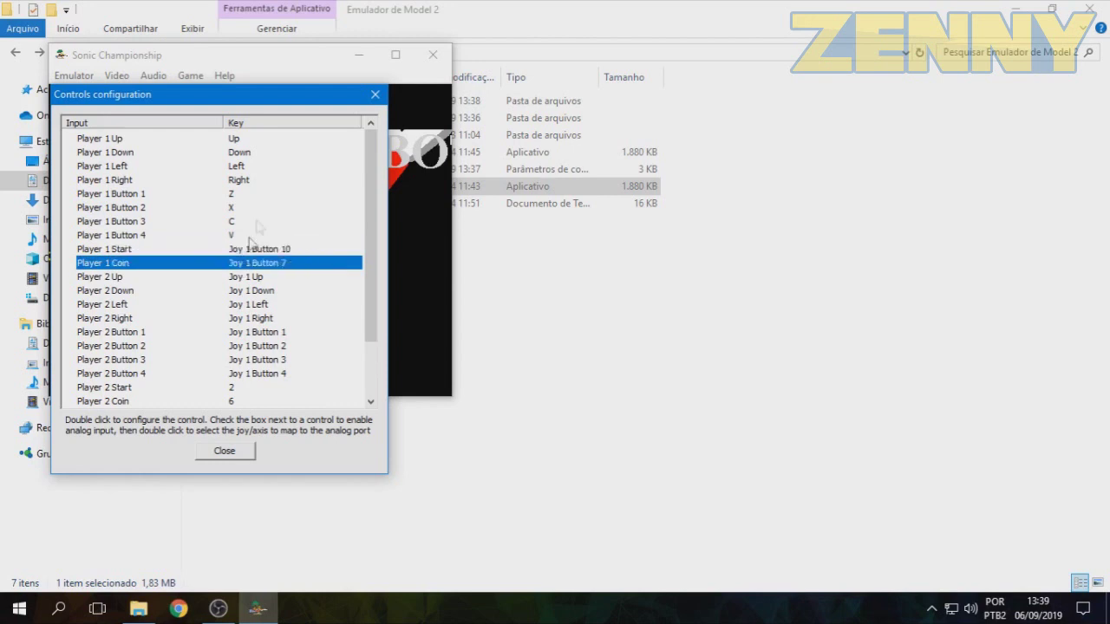
Step: Assign Player 1 Up, Down, Left and Right to Joy 1 Up, Down, Left and Right
{"action": "double_click", "coordinate": [238, 140]}
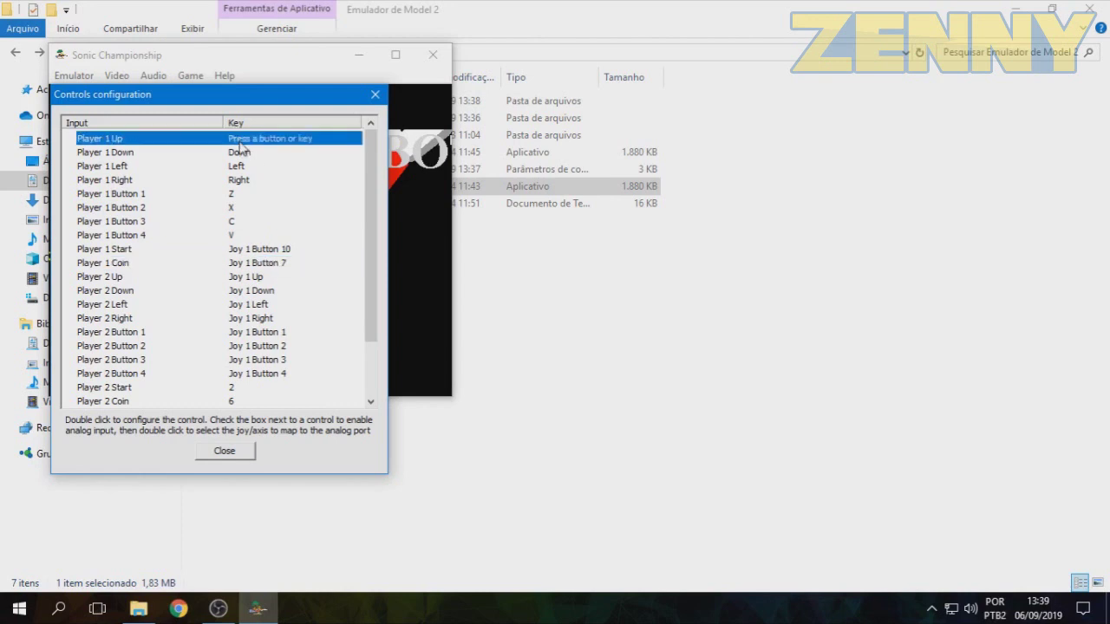
{"action": "double_click", "coordinate": [244, 154]}
{"action": "left_click", "coordinate": [249, 167]}
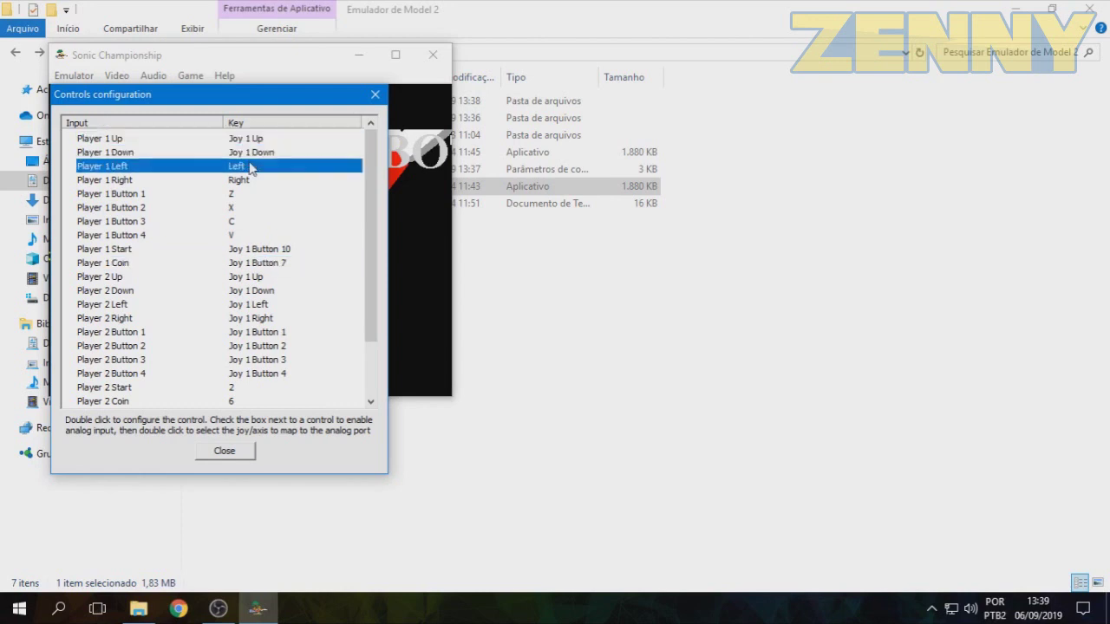
{"action": "double_click", "coordinate": [250, 181]}
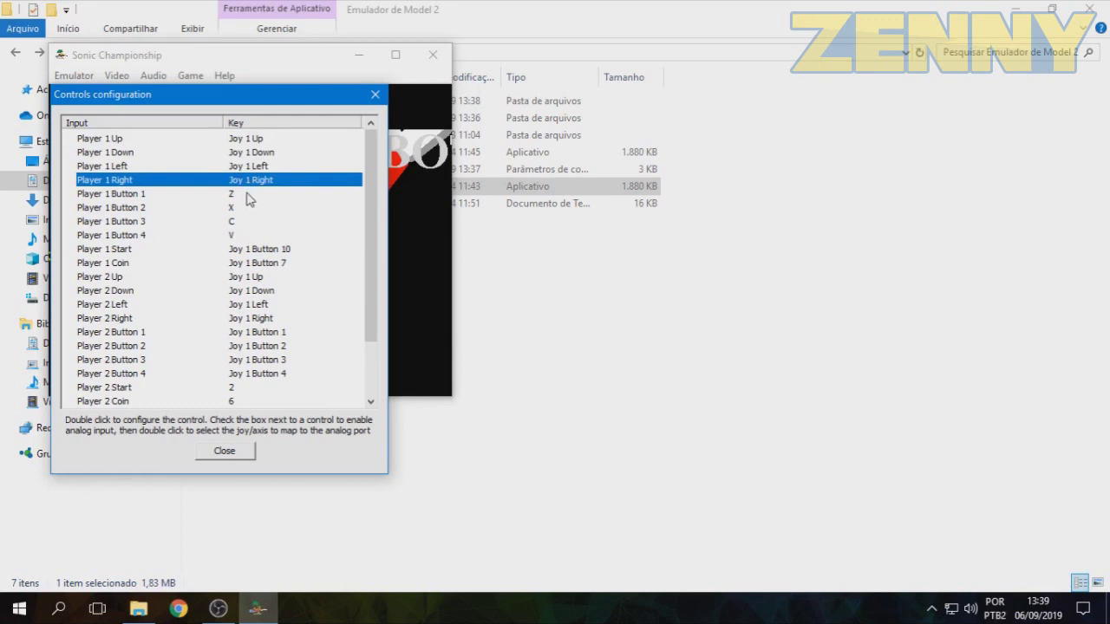
Step: Assign Player 1 Buttons 1, 2, 3 and 4 to Joy 1 Buttons 4, 3, 2 and 1, and close the controls configuration
{"action": "left_click", "coordinate": [248, 194]}
{"action": "double_click", "coordinate": [248, 196]}
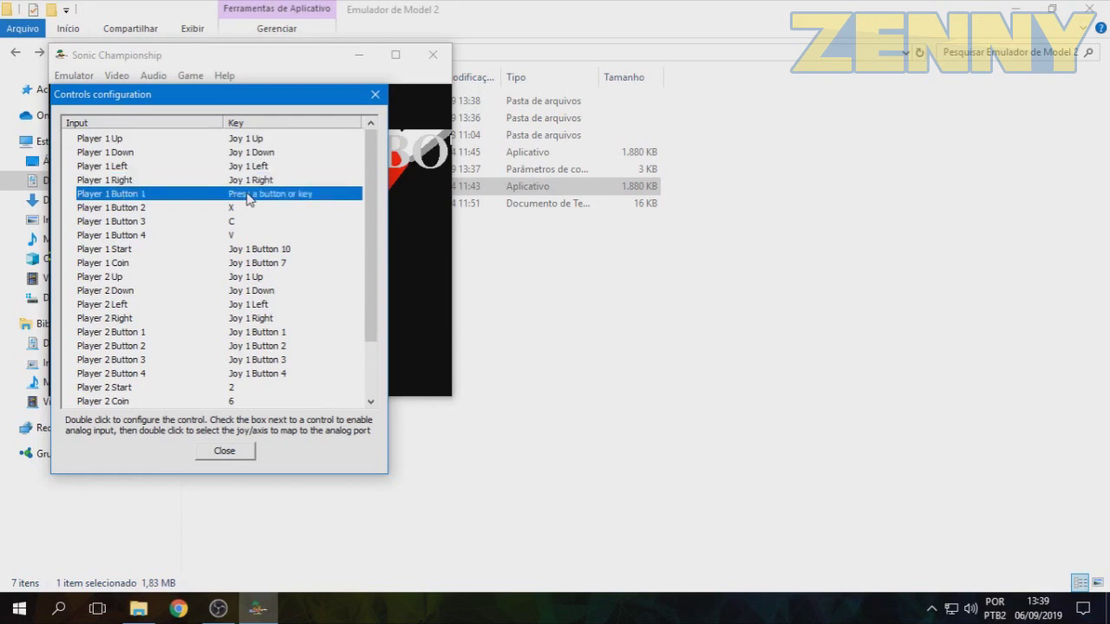
{"action": "double_click", "coordinate": [249, 208]}
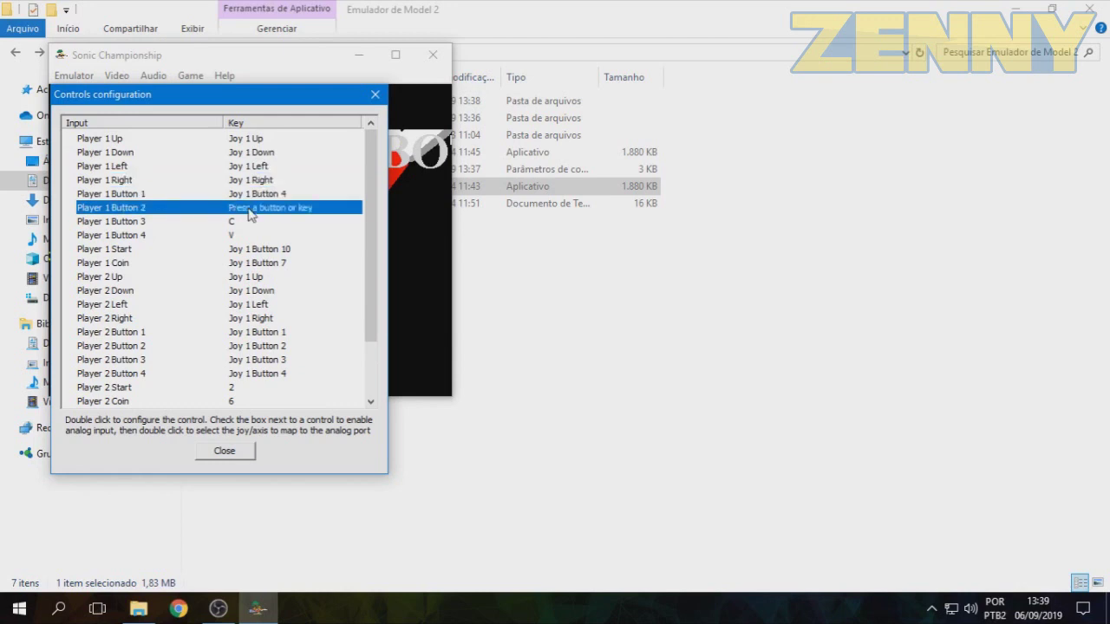
{"action": "double_click", "coordinate": [249, 221]}
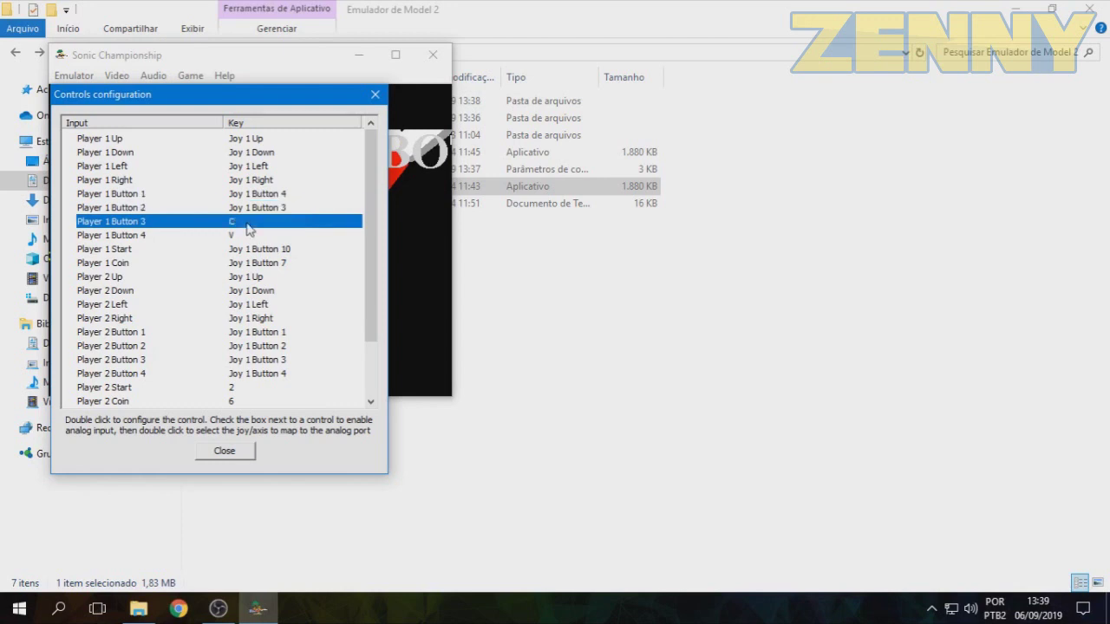
{"action": "double_click", "coordinate": [248, 236]}
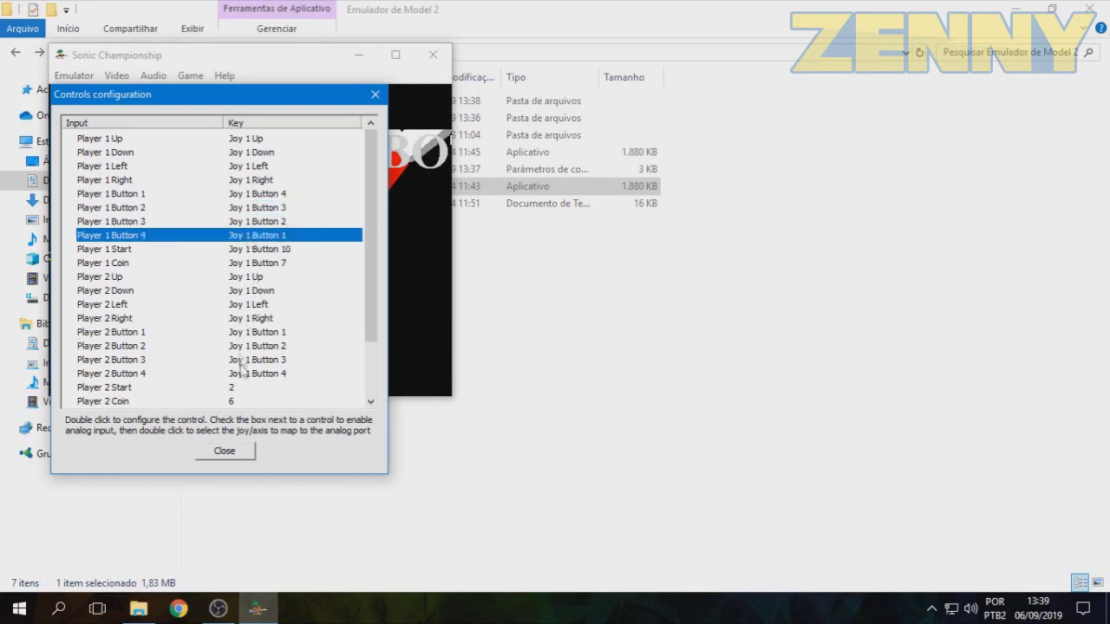
{"action": "left_click", "coordinate": [246, 452]}
Step: Insert a Player 1 credit in Sonic Championship and start a single-player match with Knuckles as the fighter
{"action": "key", "text": "5"}
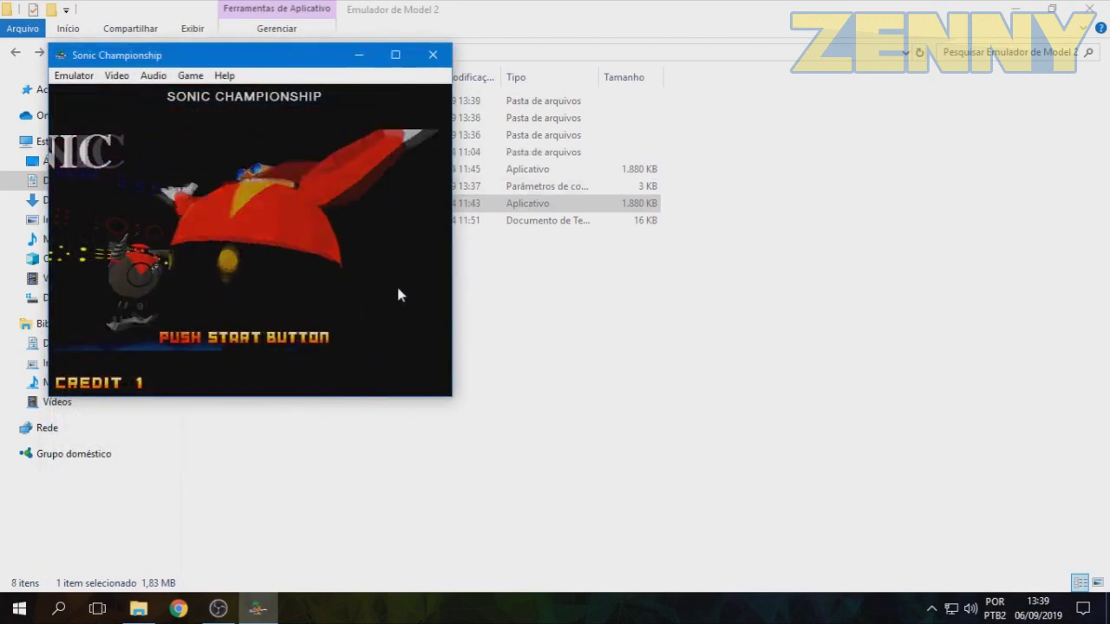
{"action": "key", "text": "1"}
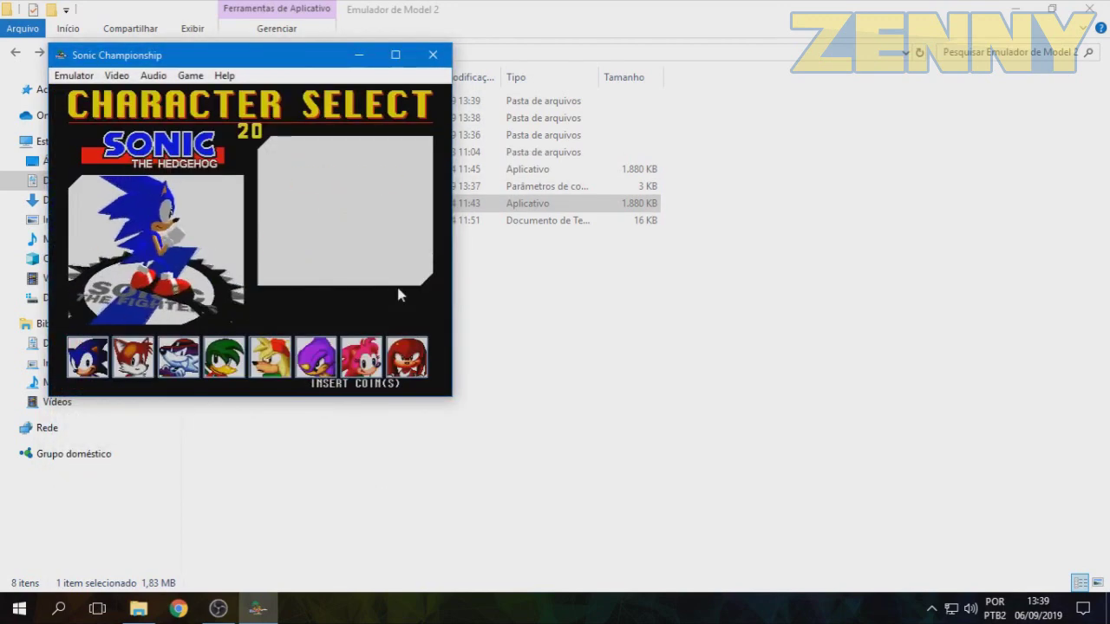
{"action": "key", "text": "Right"}
{"action": "key", "text": "Right"}
{"action": "key", "text": "Right"}
{"action": "key", "text": "Right"}
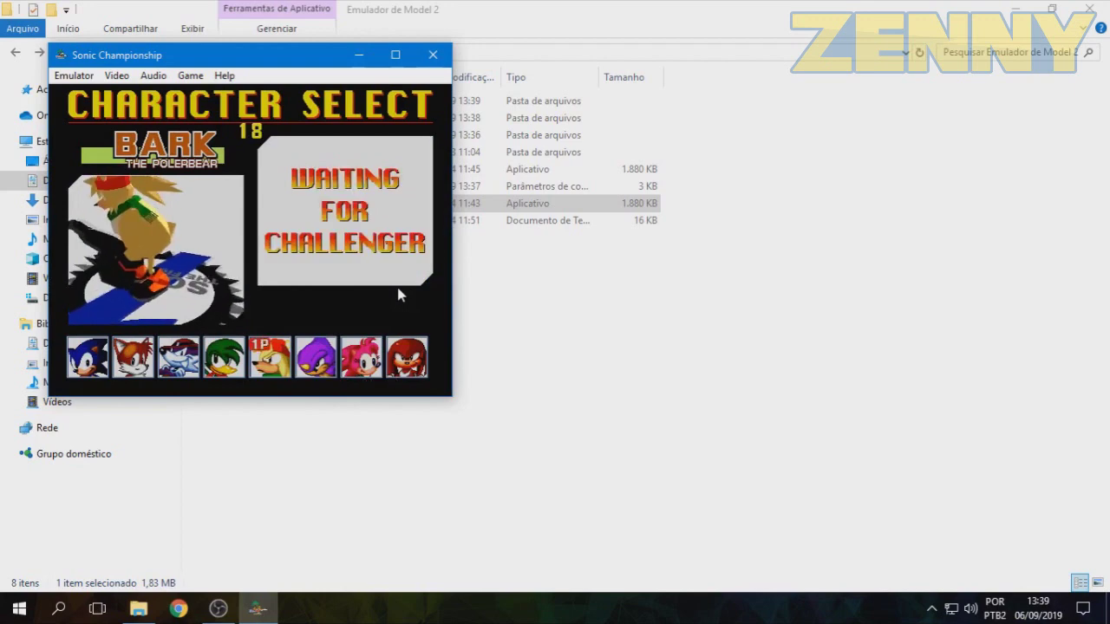
{"action": "key", "text": "Right"}
{"action": "key", "text": "Right"}
{"action": "key", "text": "Right"}
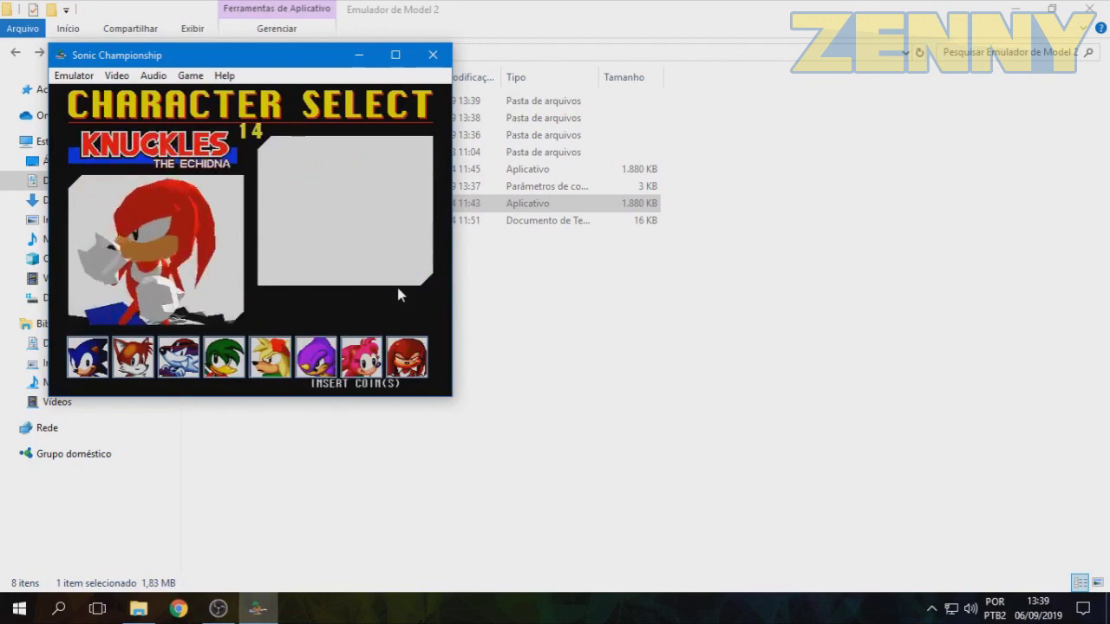
{"action": "key", "text": "a"}
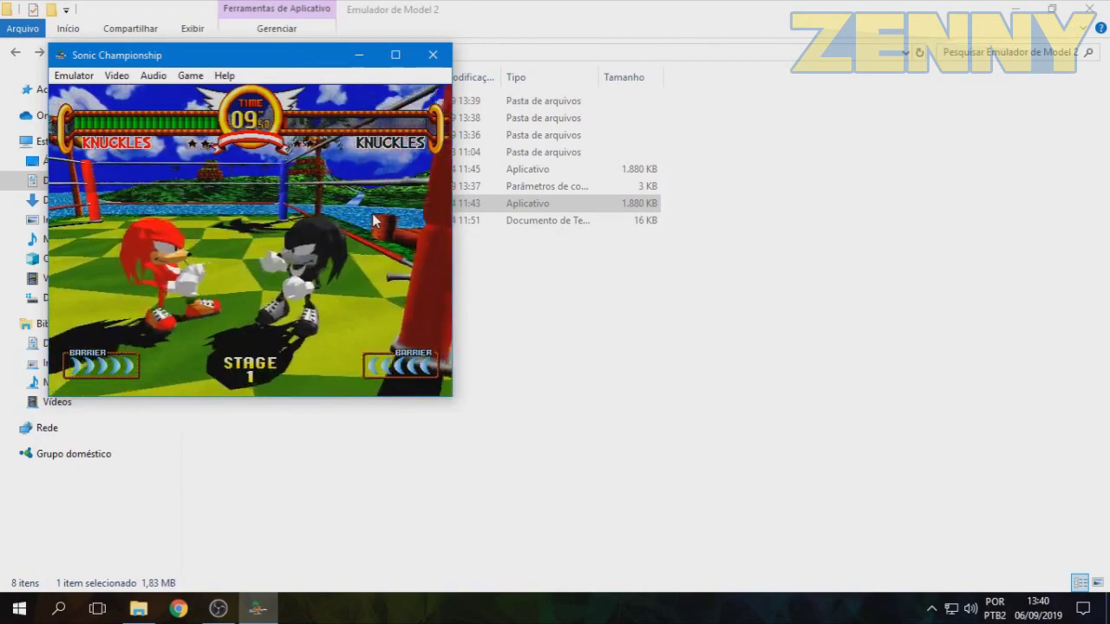
Step: Close Sonic Championship, relaunch emulator_multicpu.exe and load the Sega Rally Championship romset (srallyc)
{"action": "left_click", "coordinate": [434, 58]}
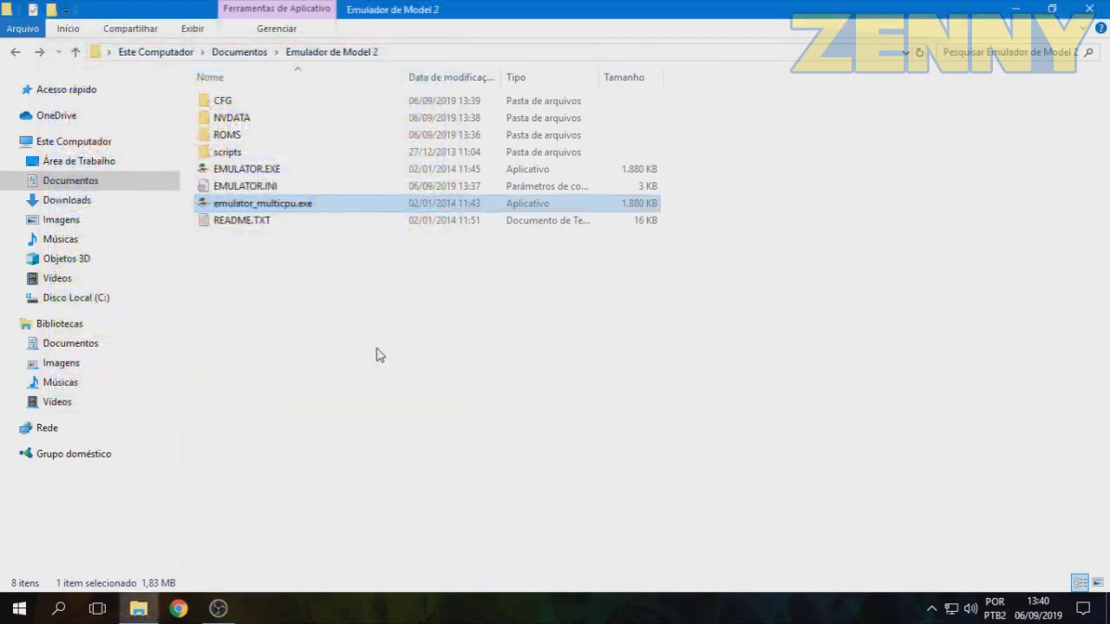
{"action": "double_click", "coordinate": [290, 205]}
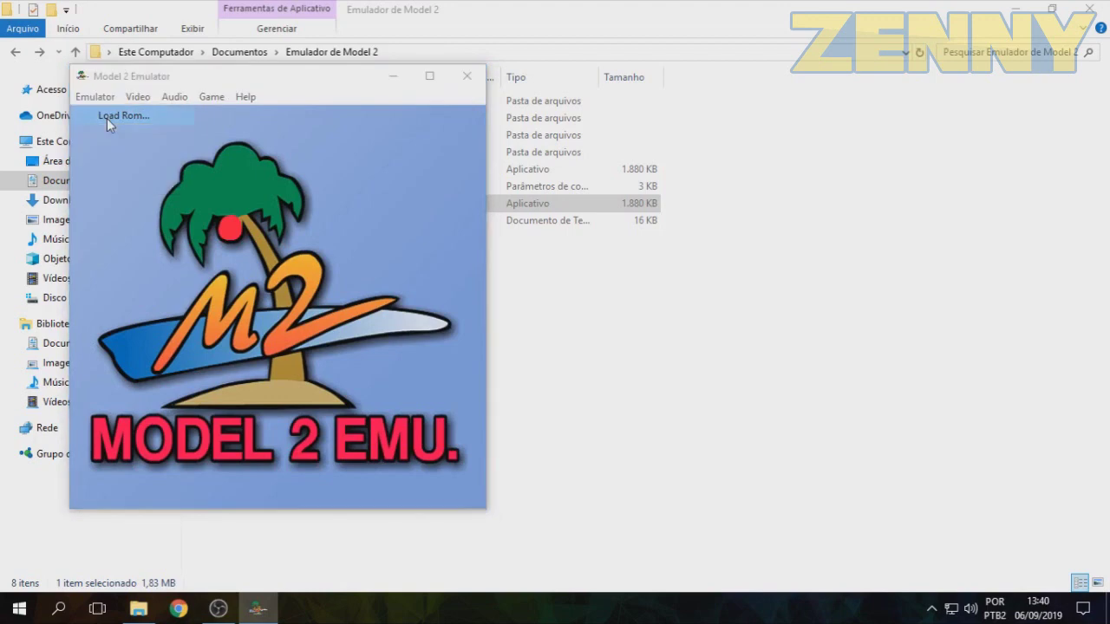
{"action": "left_click", "coordinate": [107, 117]}
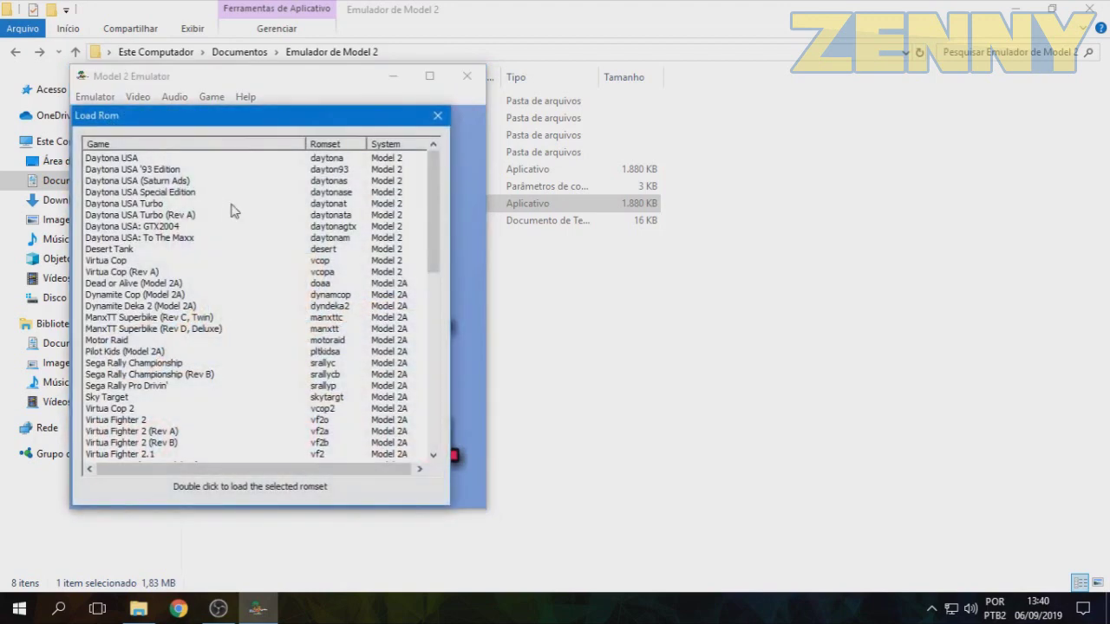
{"action": "left_click", "coordinate": [193, 364]}
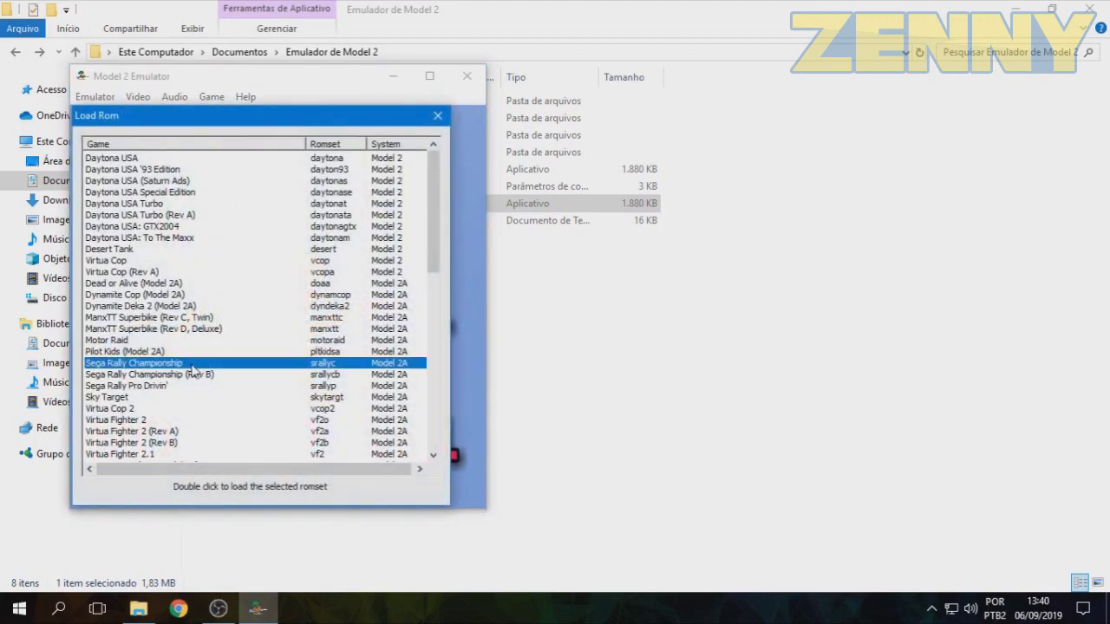
{"action": "double_click", "coordinate": [354, 369]}
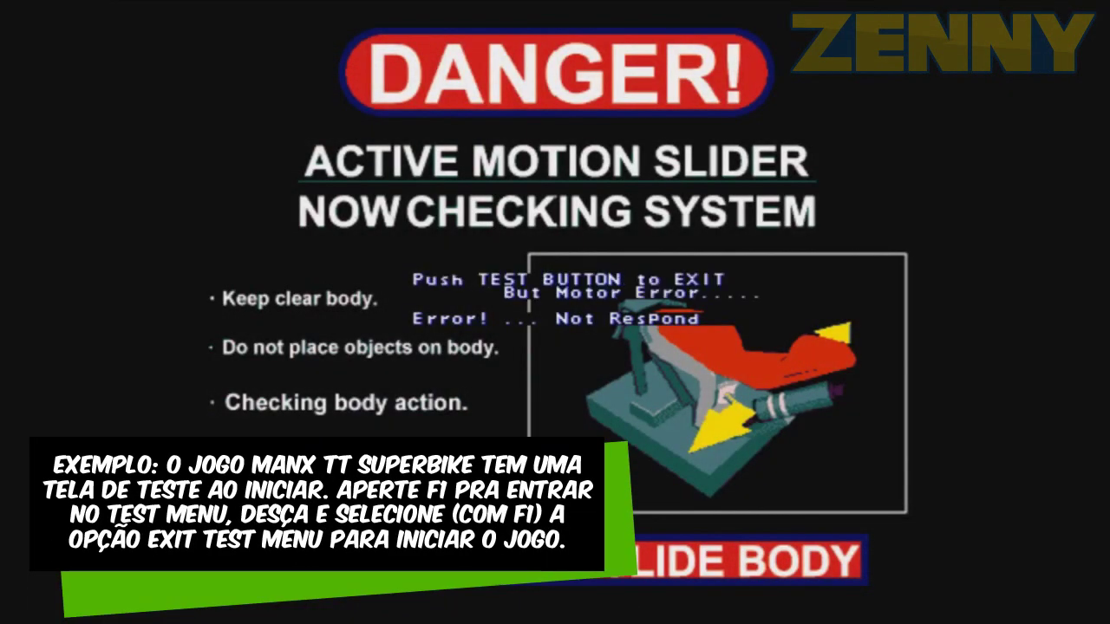
Step: Enter the test menu from the startup system check screen and exit it to start the game
{"action": "key", "text": "F1"}
{"action": "key", "text": "F1"}
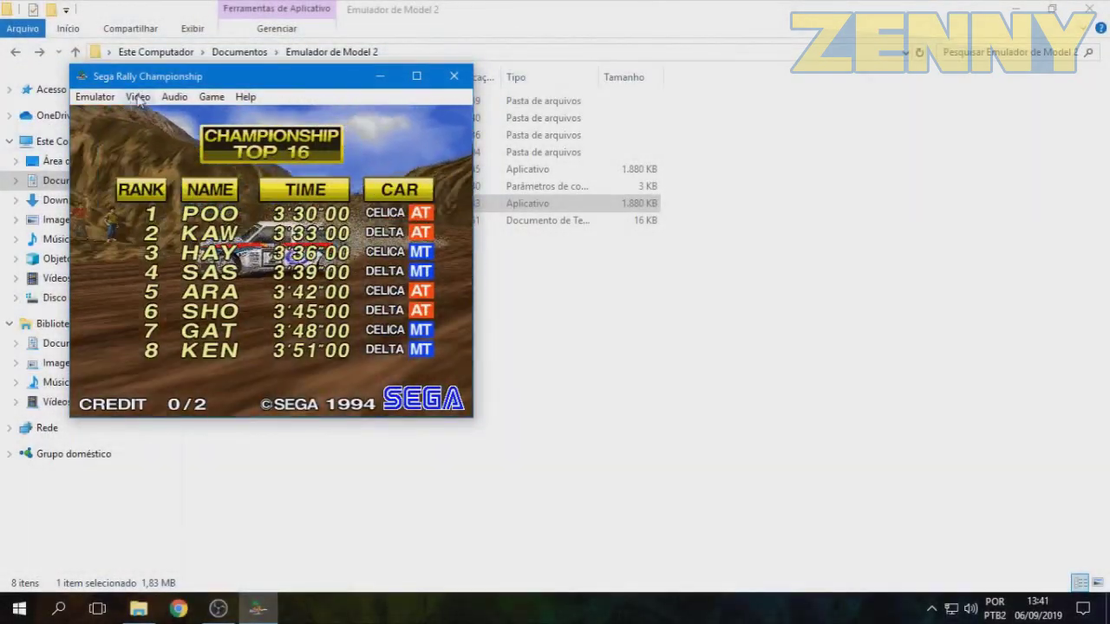
Step: Examine the fullscreen resolution, fullscreen switching and sound options, and try the game window maximized before restoring its size
{"action": "left_click", "coordinate": [137, 96]}
{"action": "mouse_move", "coordinate": [166, 110]}
{"action": "mouse_move", "coordinate": [139, 98]}
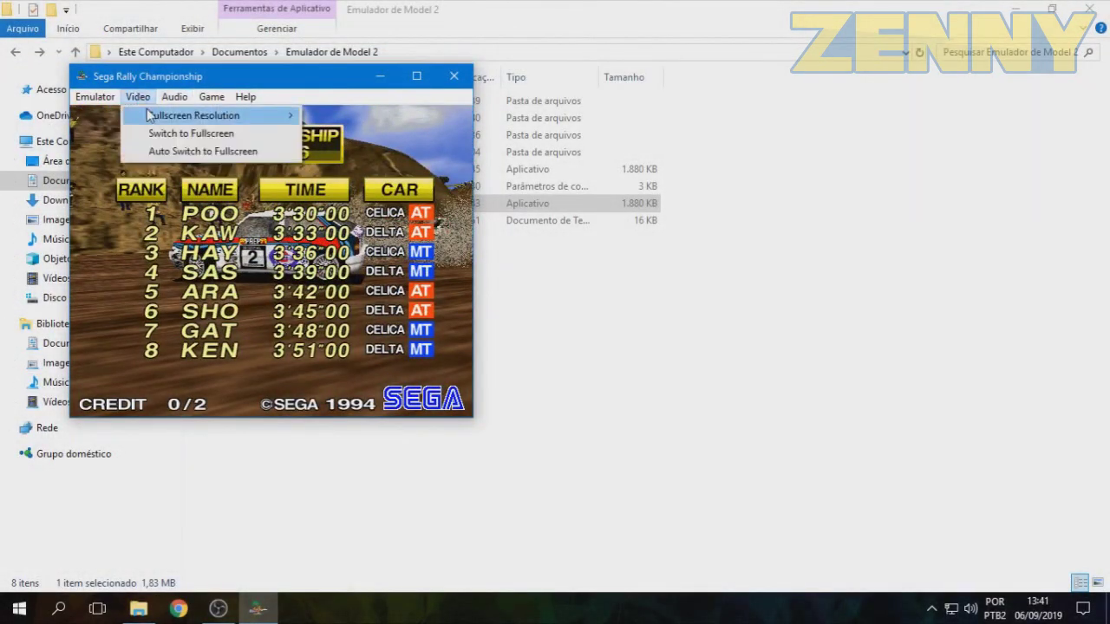
{"action": "mouse_move", "coordinate": [266, 117]}
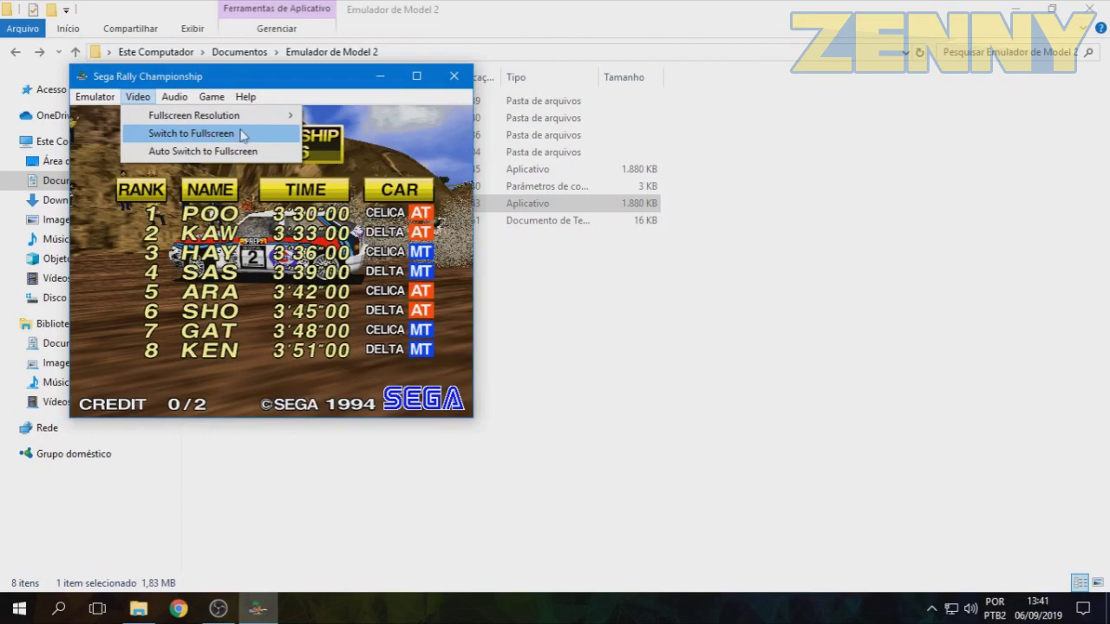
{"action": "left_click", "coordinate": [416, 76]}
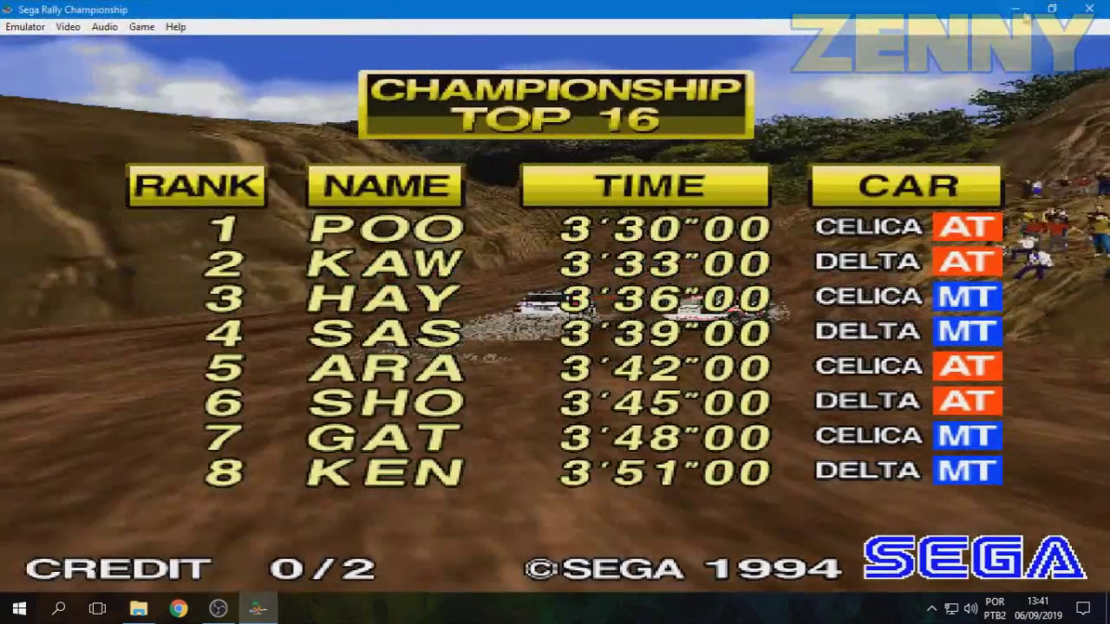
{"action": "key", "text": "super+Down"}
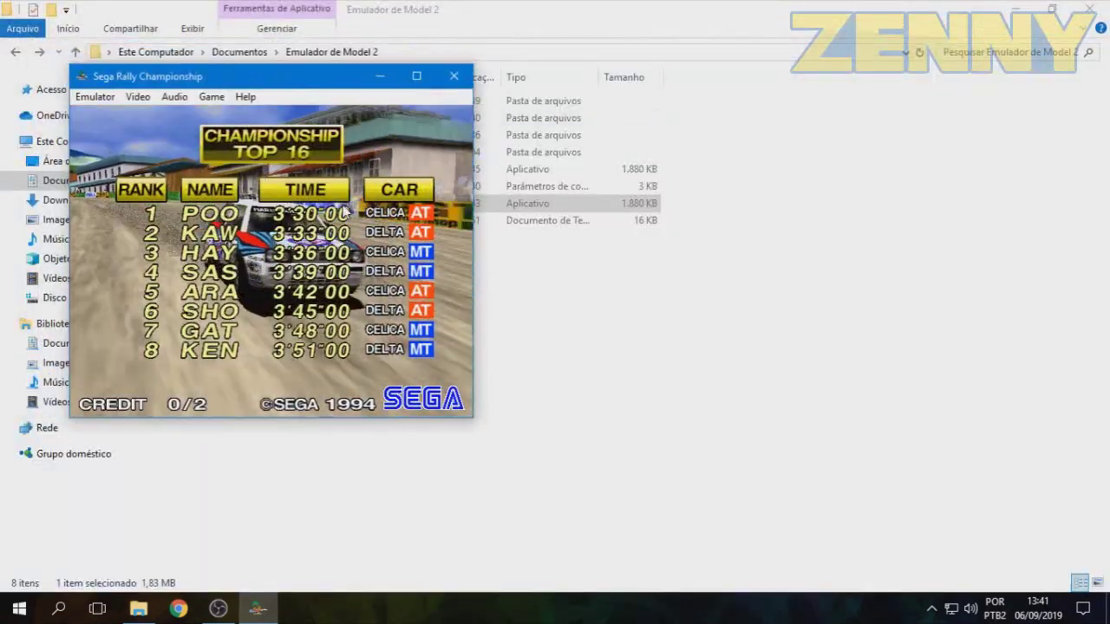
{"action": "left_click", "coordinate": [174, 97]}
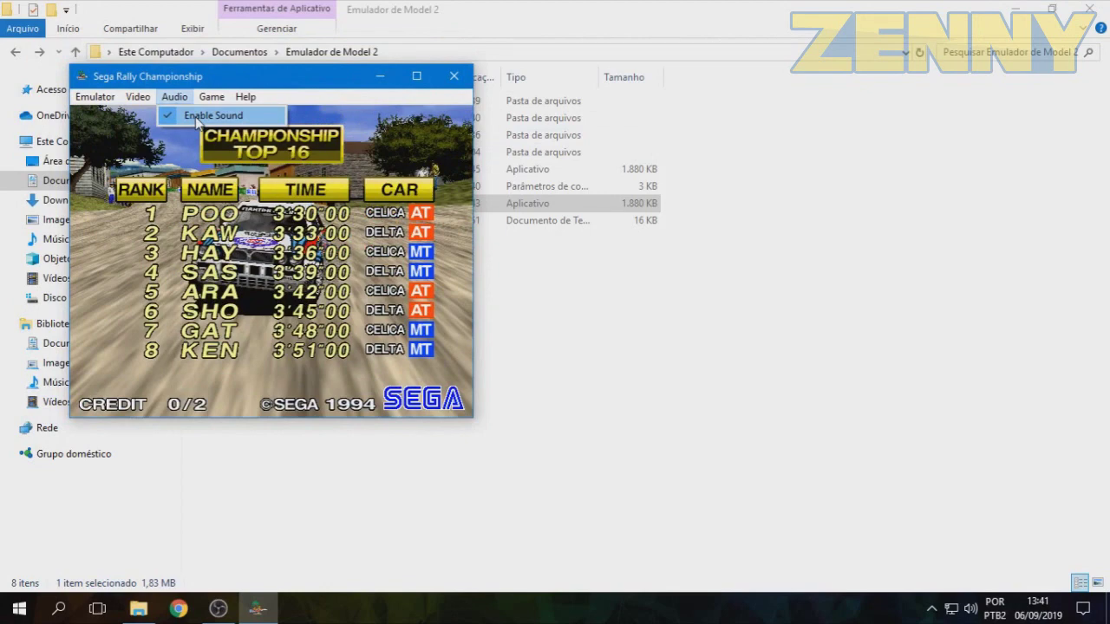
{"action": "left_click", "coordinate": [227, 161]}
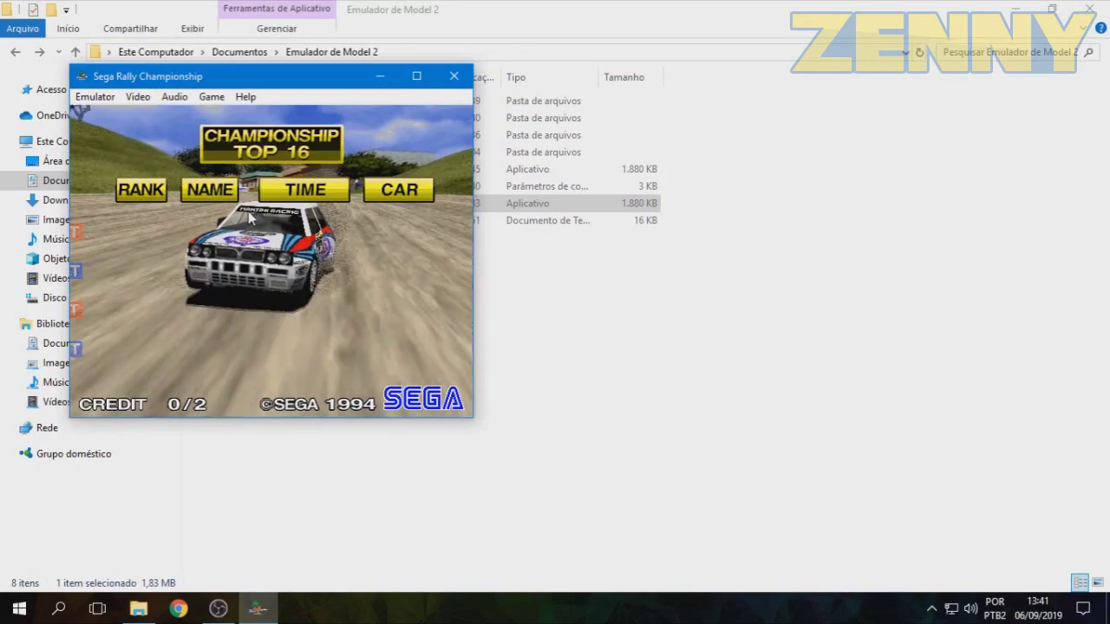